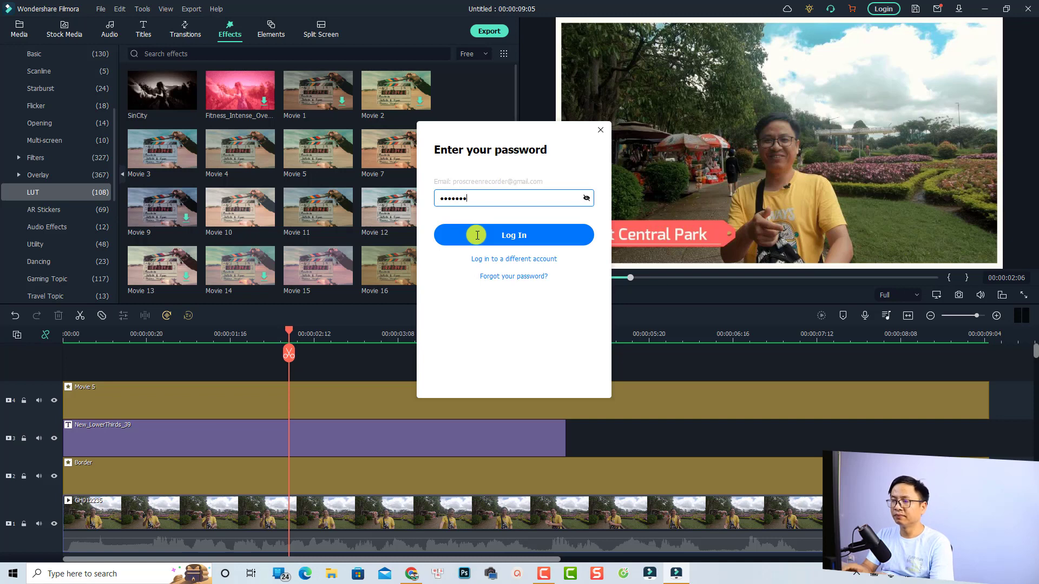
- Finish logging in with the account password and open the video export settings
key("Return")
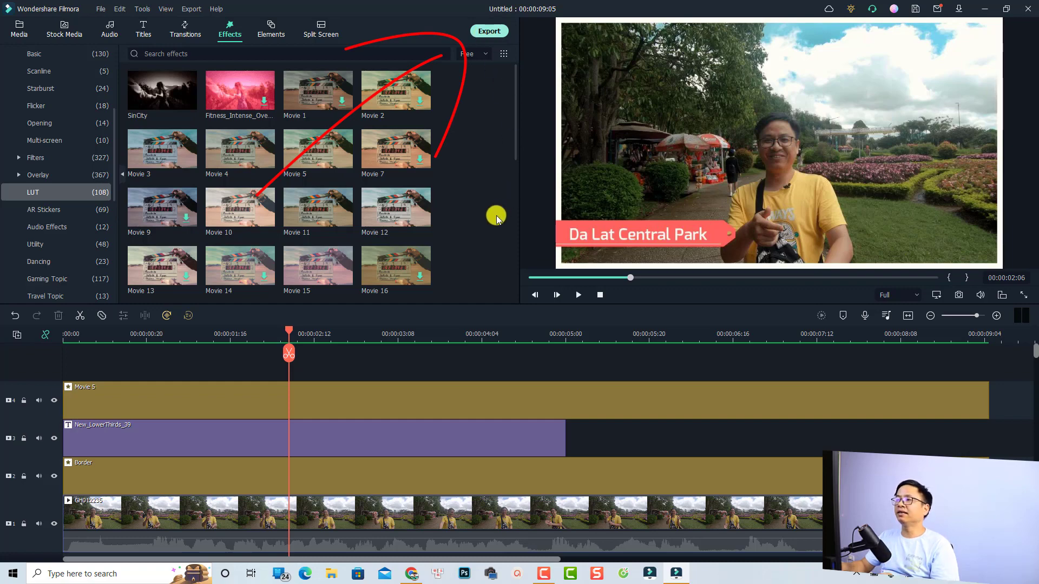
key("ctrl+e")
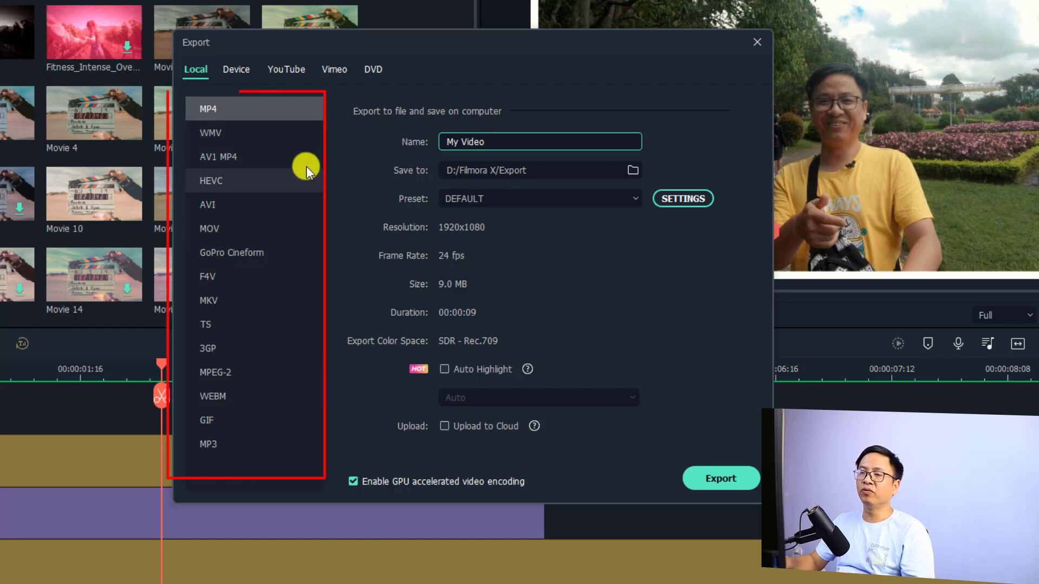
- Review the WMV and MP3 options for local export, plus the Device, YouTube, Vimeo and DVD export destinations
left_click(215, 130)
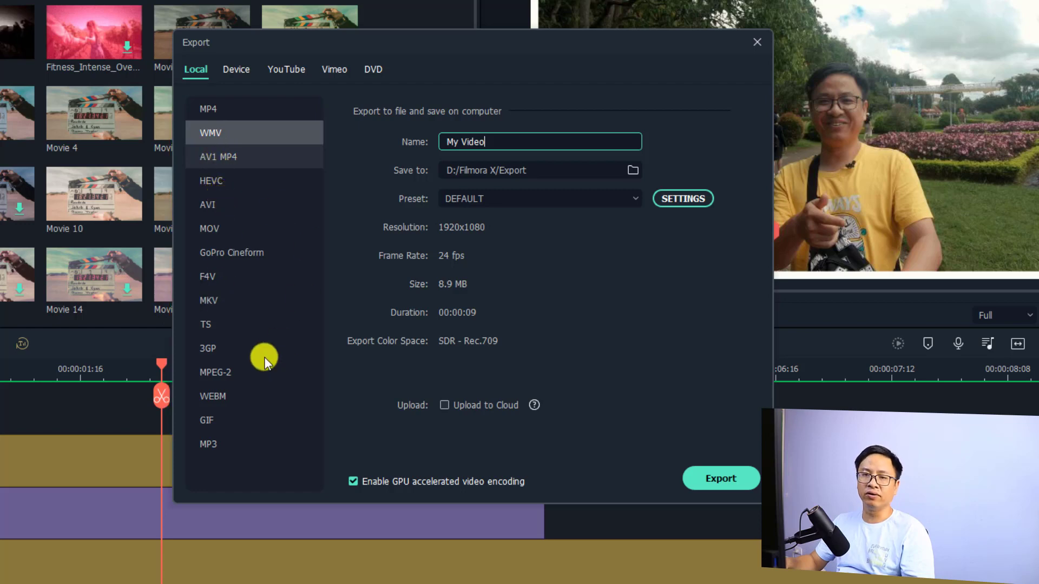
left_click(206, 444)
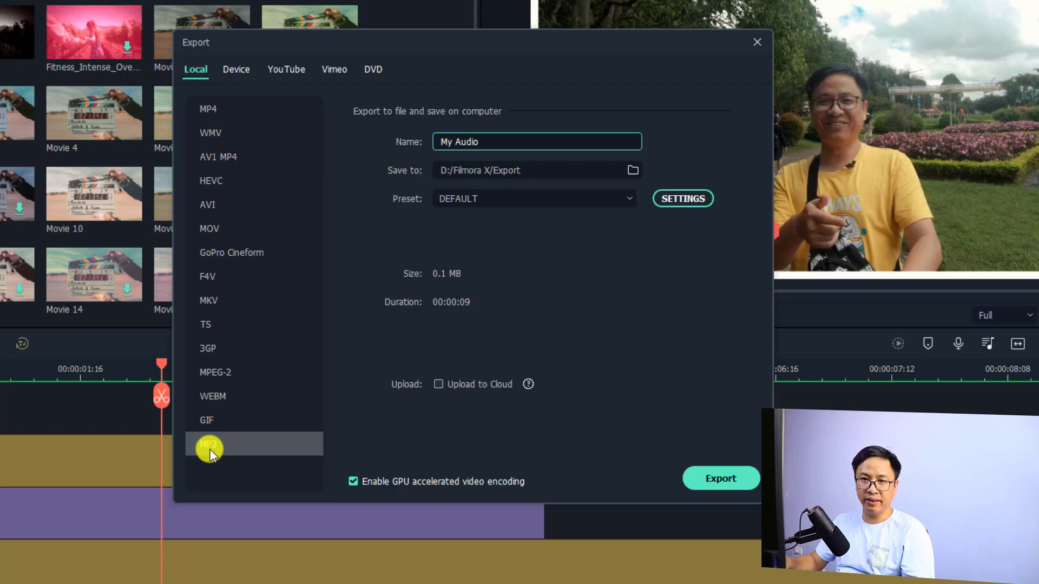
left_click(238, 70)
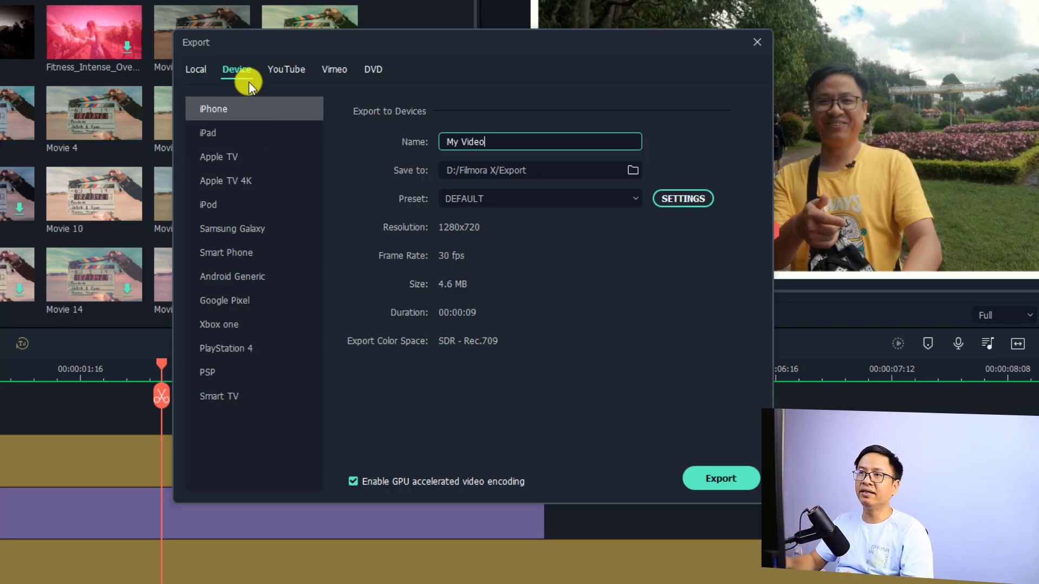
left_click(279, 70)
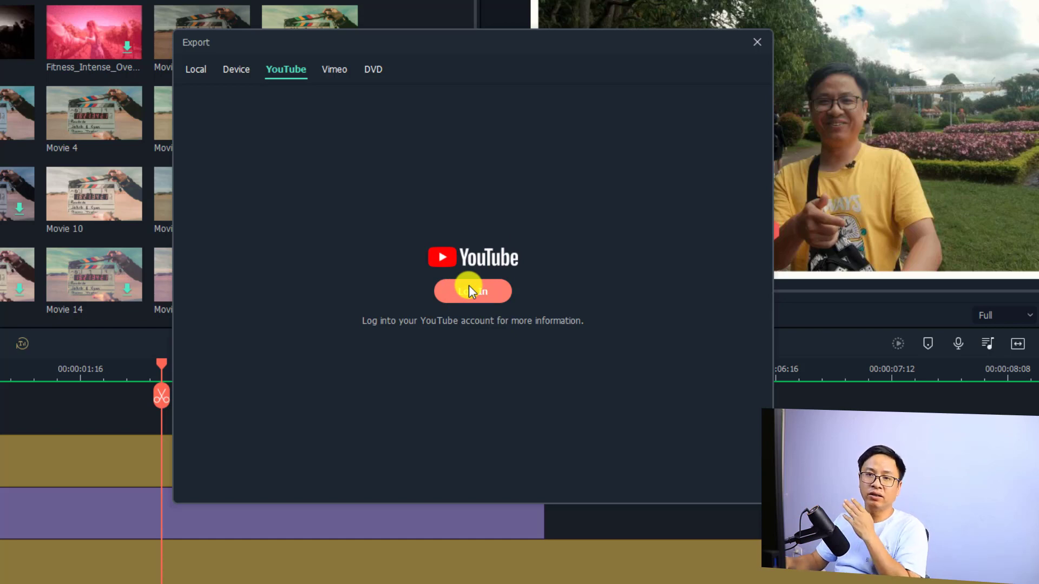
left_click(332, 70)
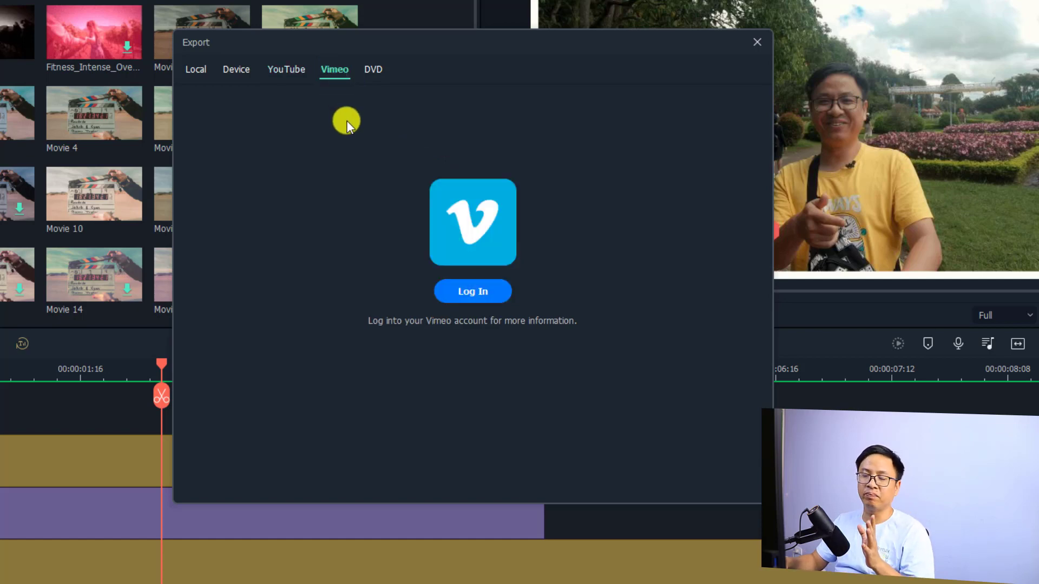
left_click(369, 67)
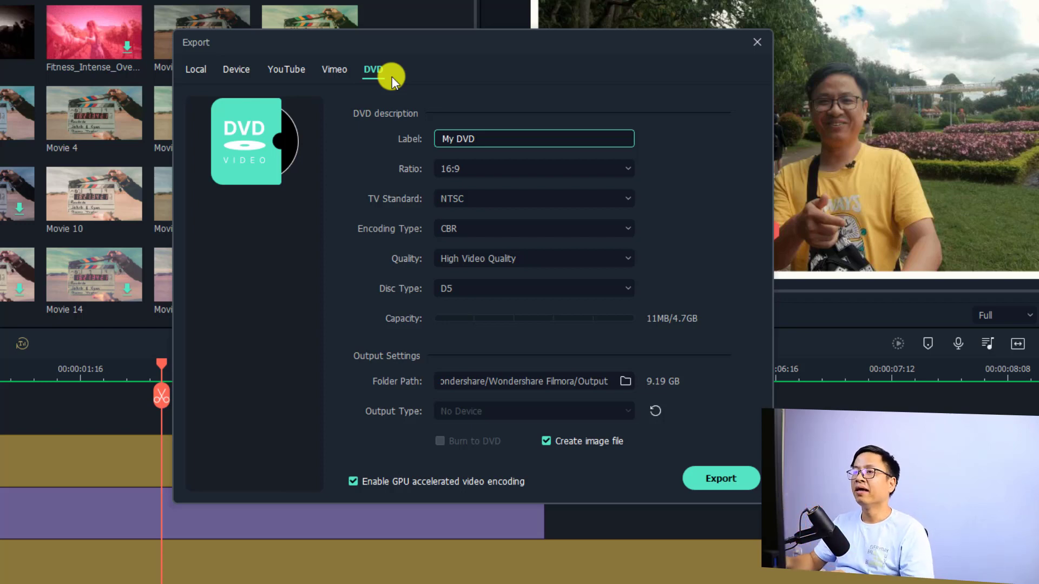
- Choose local export in MP4 format and name the output file "Example video"
left_click(193, 71)
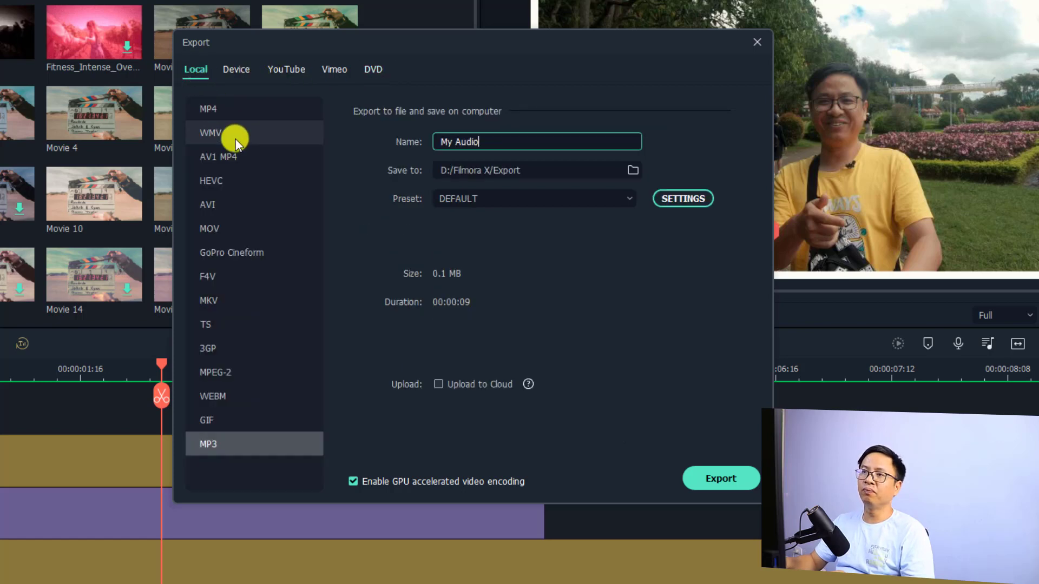
left_click(206, 110)
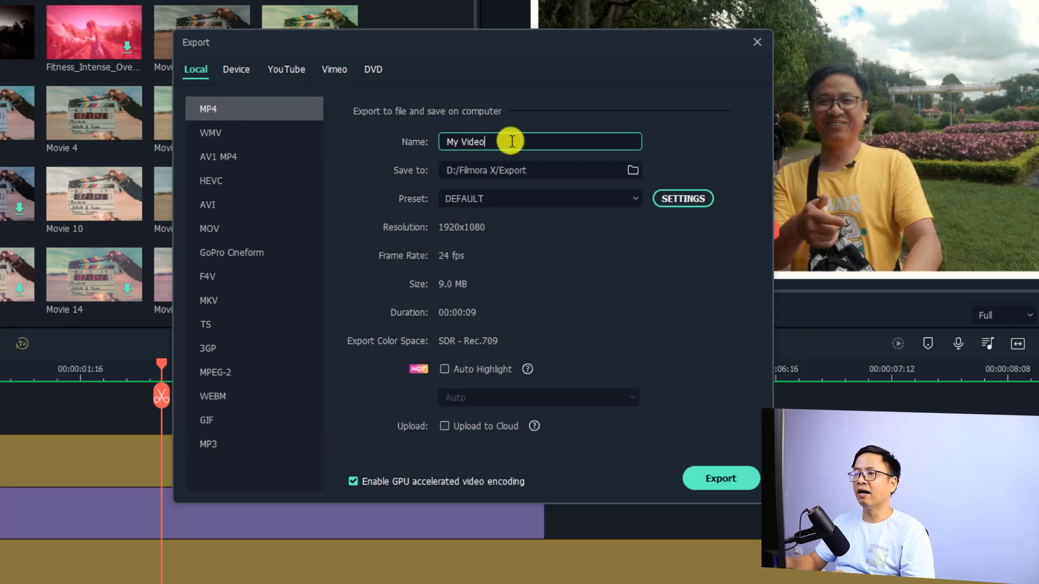
left_click_drag(512, 141, 422, 139)
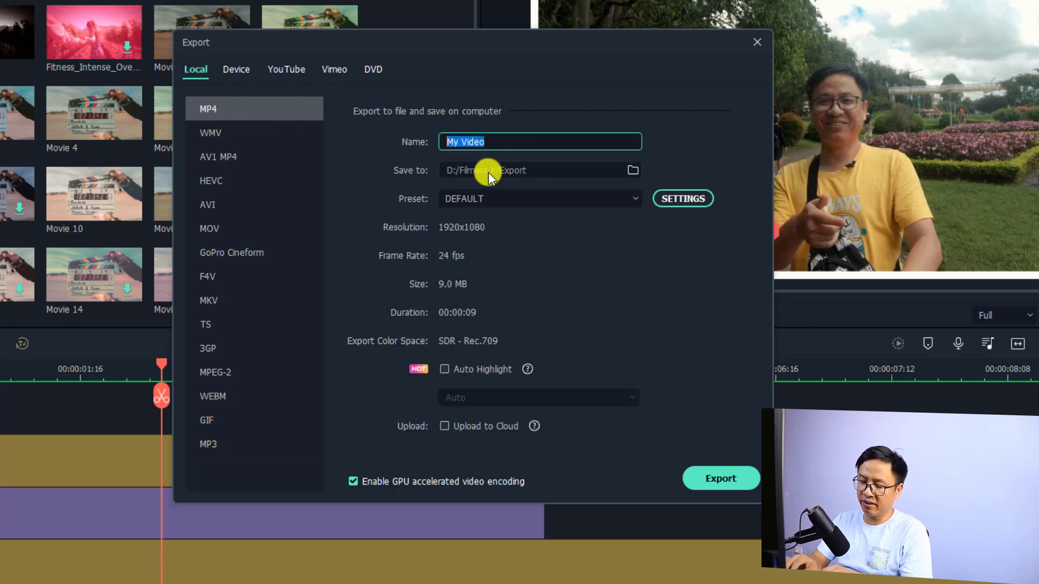
type("Example")
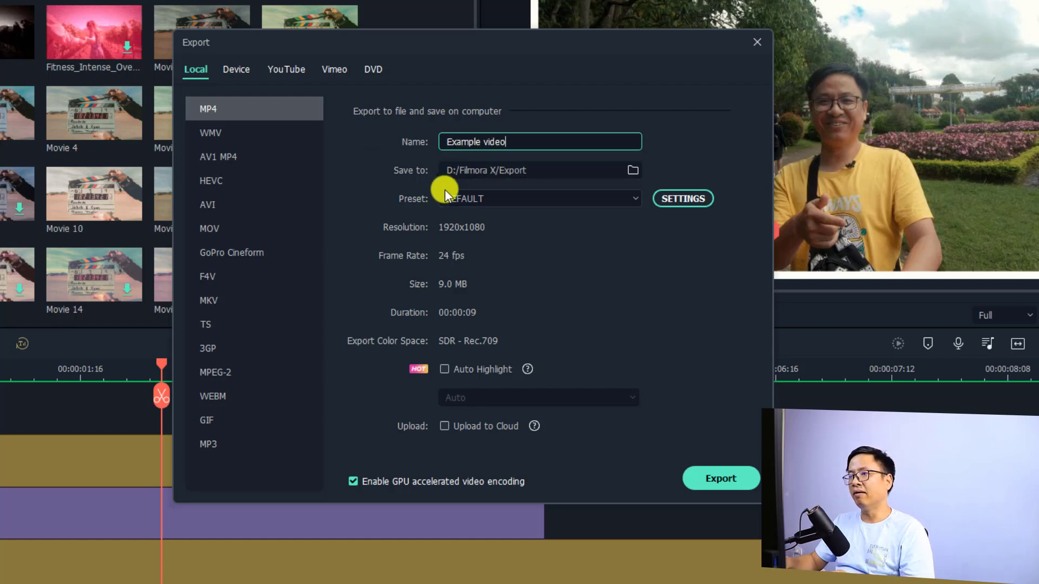
- Choose the D:/Filmora X/Export folder as the save location for the exported video
left_click(629, 171)
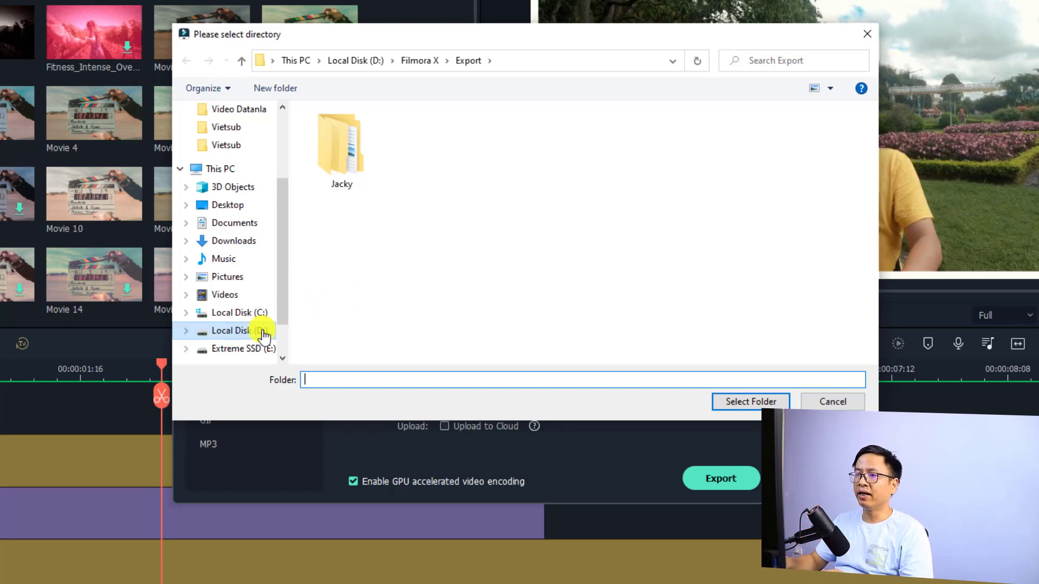
left_click(470, 60)
left_click(745, 403)
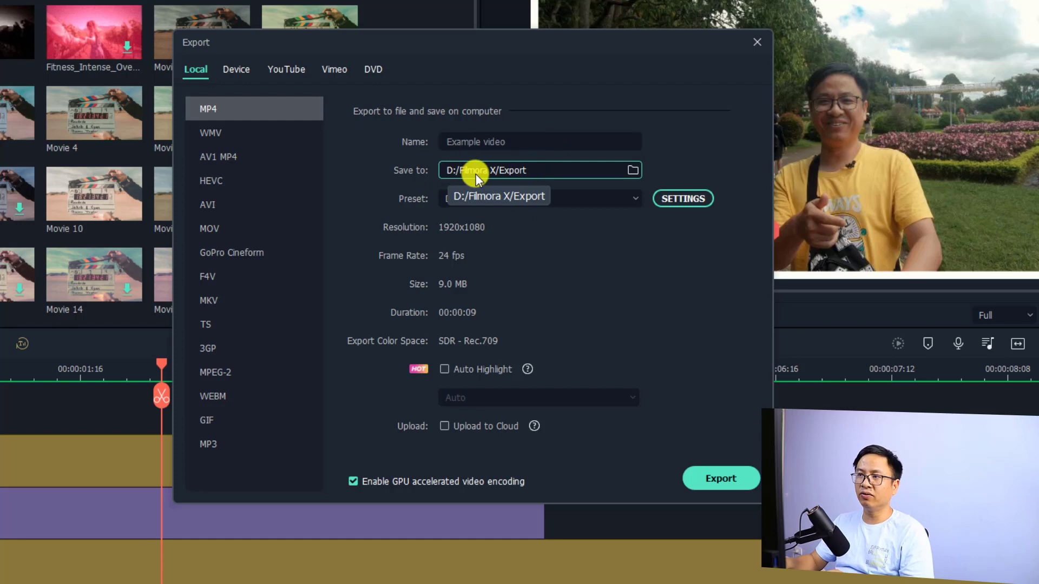
- Set the MP4 export quality to Best and the video bit rate to 20000 kbps
left_click(681, 198)
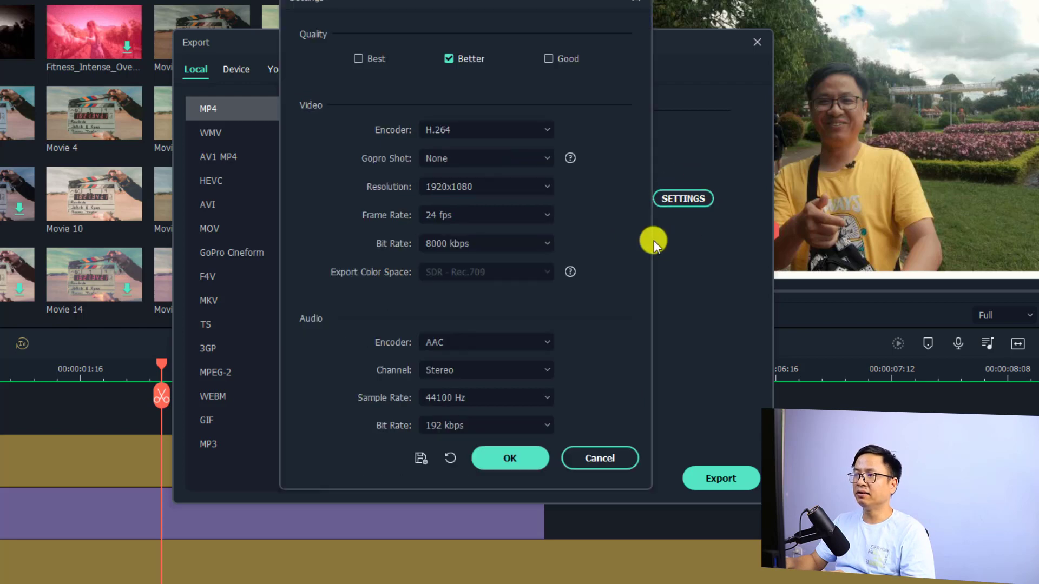
left_click(360, 58)
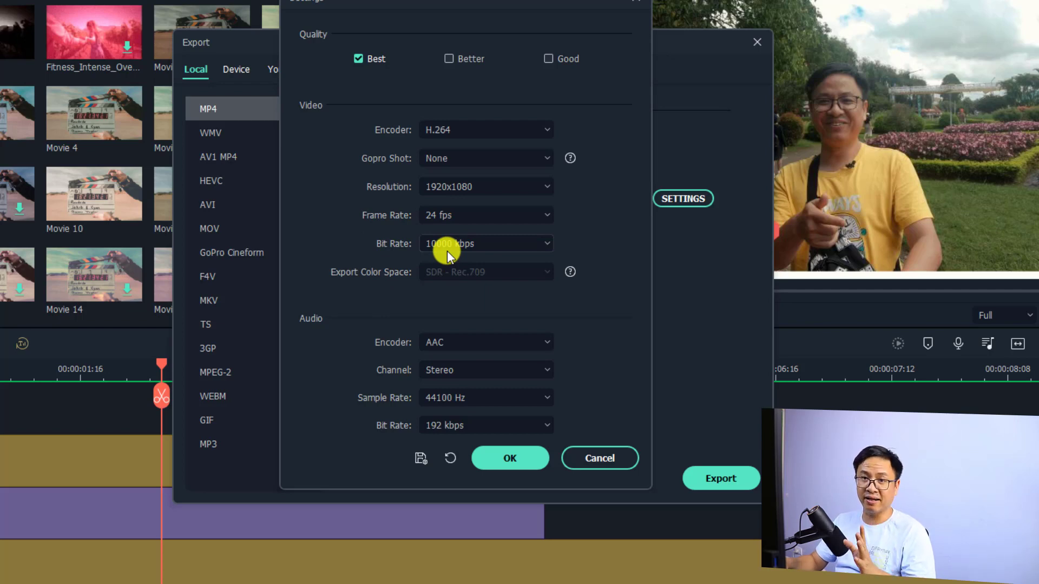
left_click(511, 245)
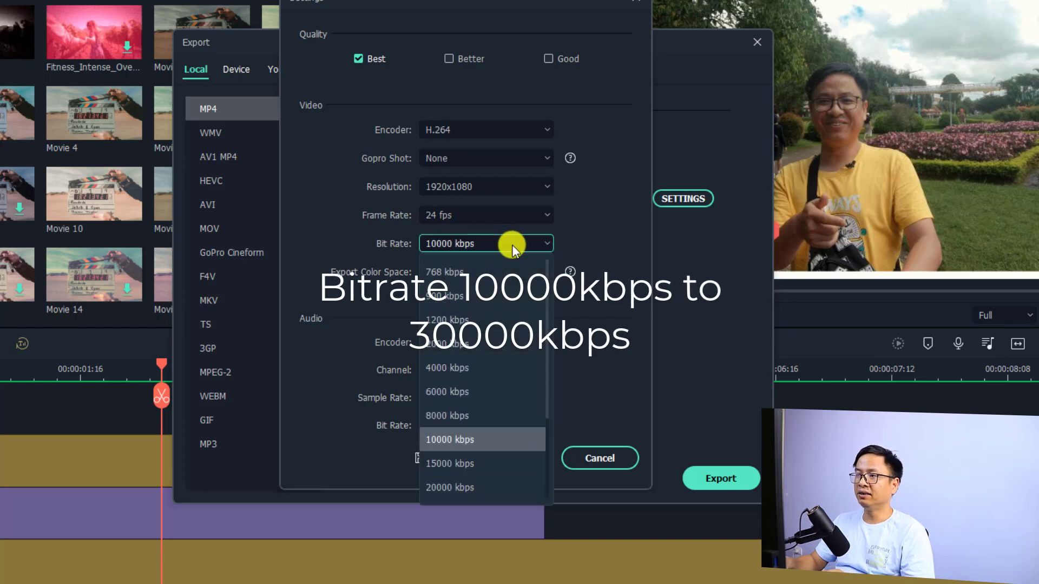
left_click(439, 491)
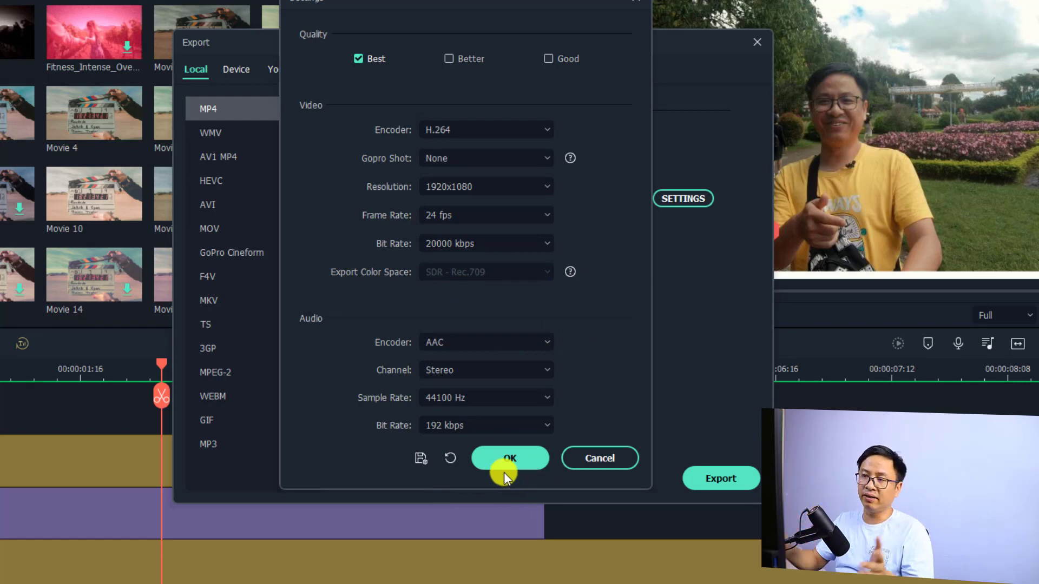
- Save the customized export settings as a preset named "YouTube preset 2"
left_click(418, 458)
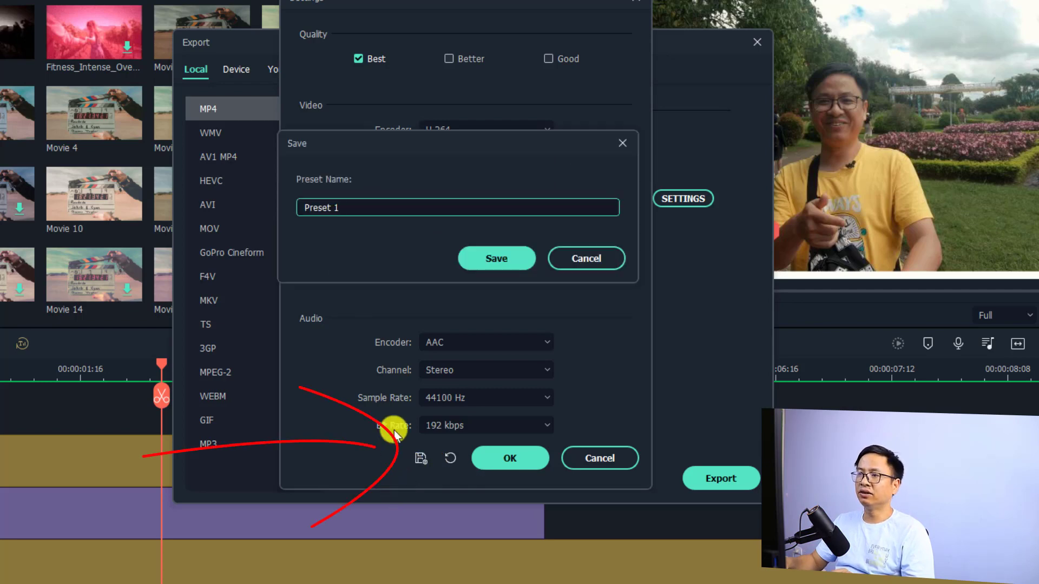
key("ctrl+a")
type("Y")
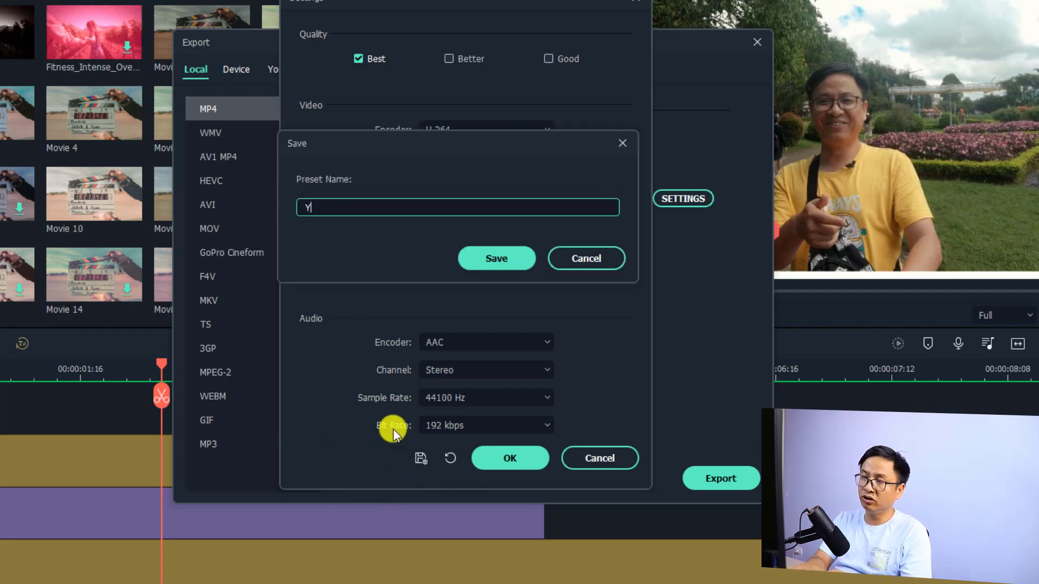
type("ouTube preset 2")
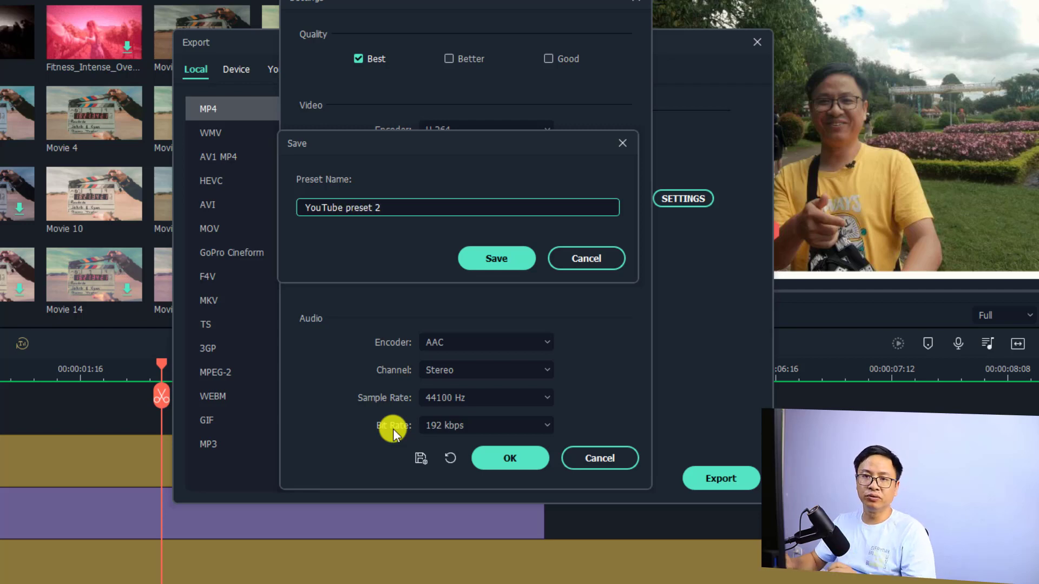
left_click(486, 261)
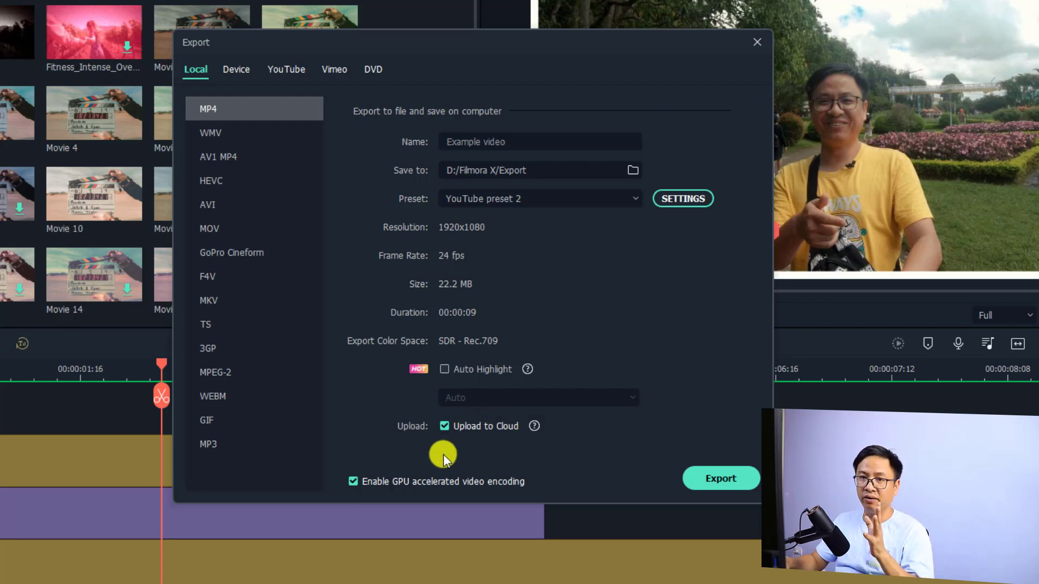
- Export the video without uploading it to the cloud, using Sound reminder as the action when done
left_click(444, 427)
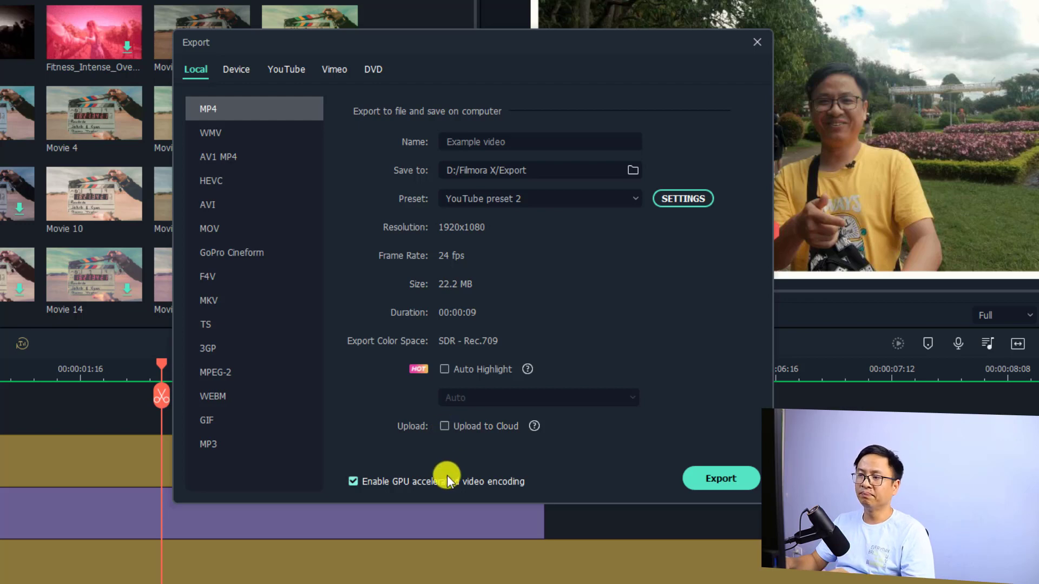
left_click(711, 481)
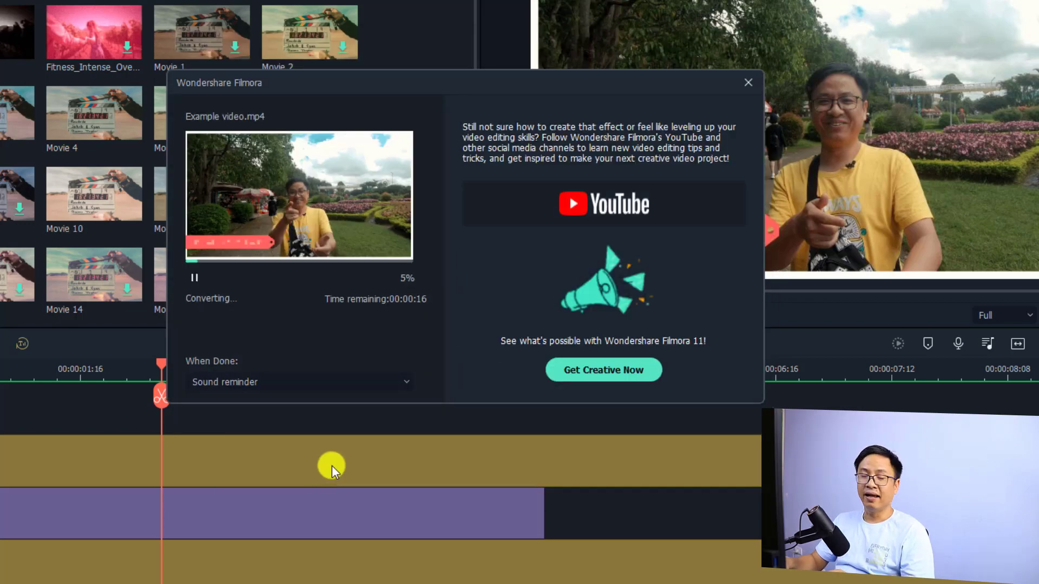
left_click(316, 384)
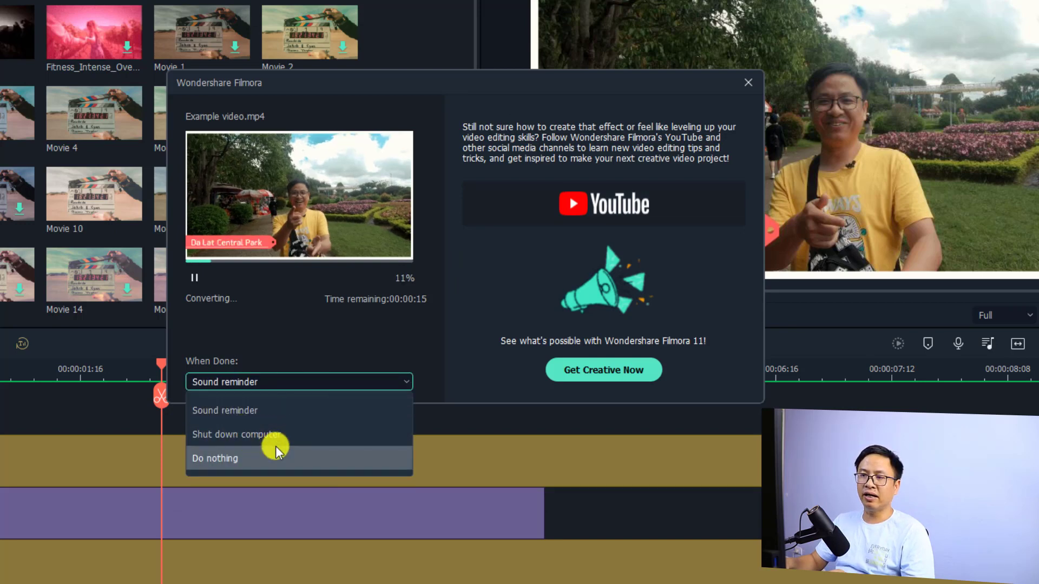
left_click(226, 411)
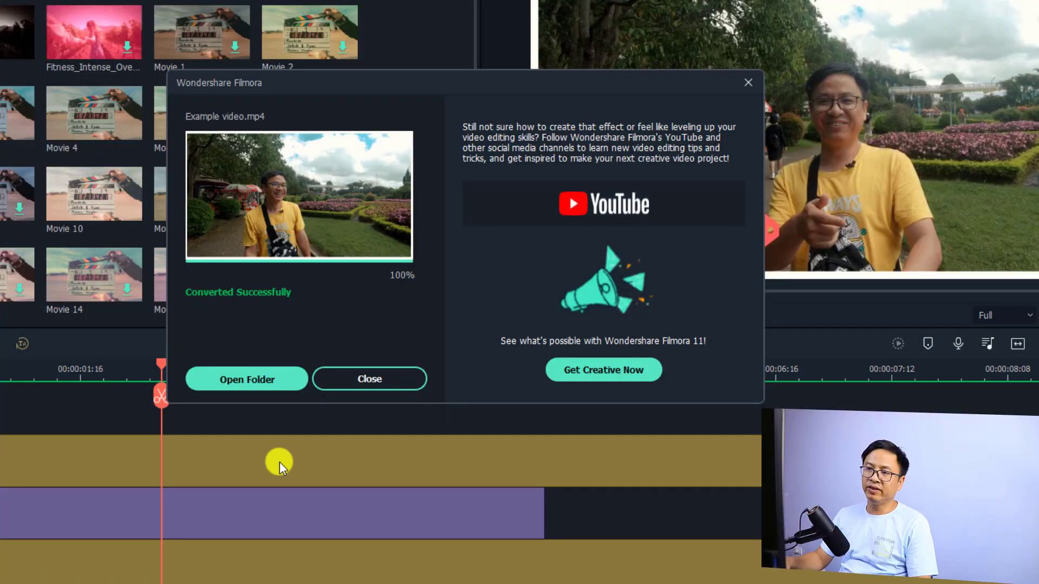
- Open the export folder and play the exported "Example video.mp4"
left_click(255, 385)
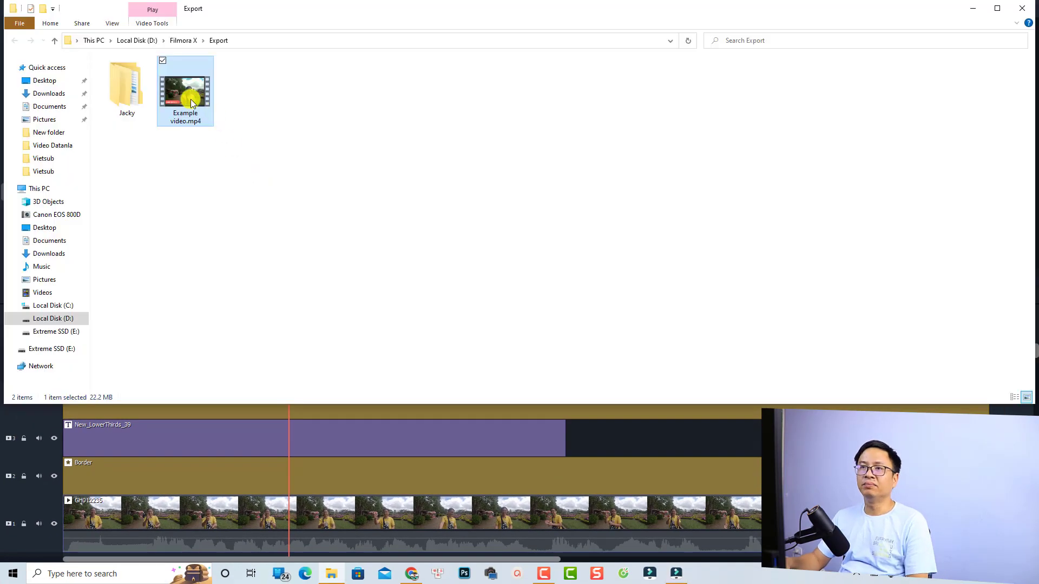
double_click(191, 99)
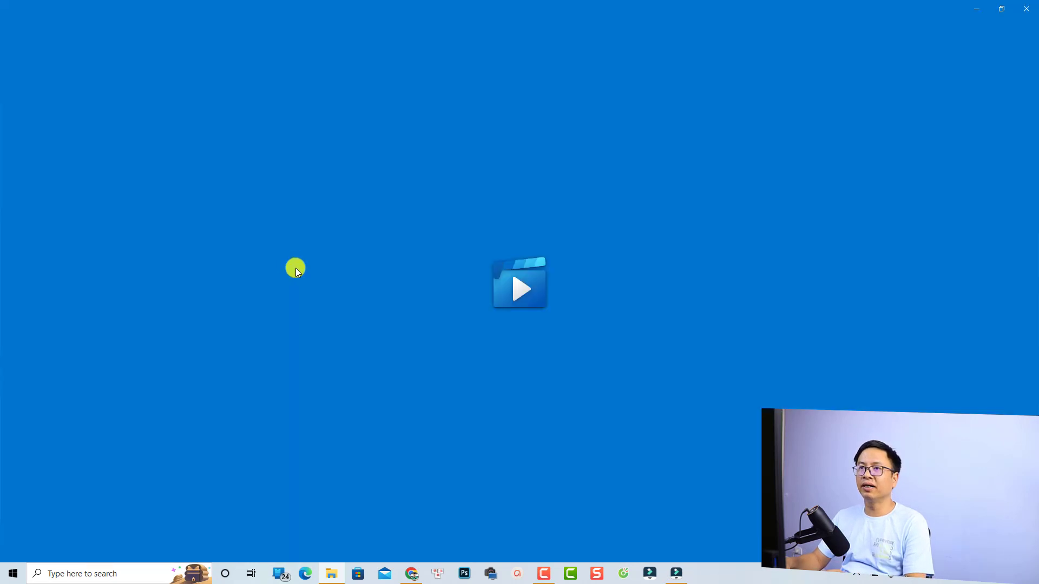
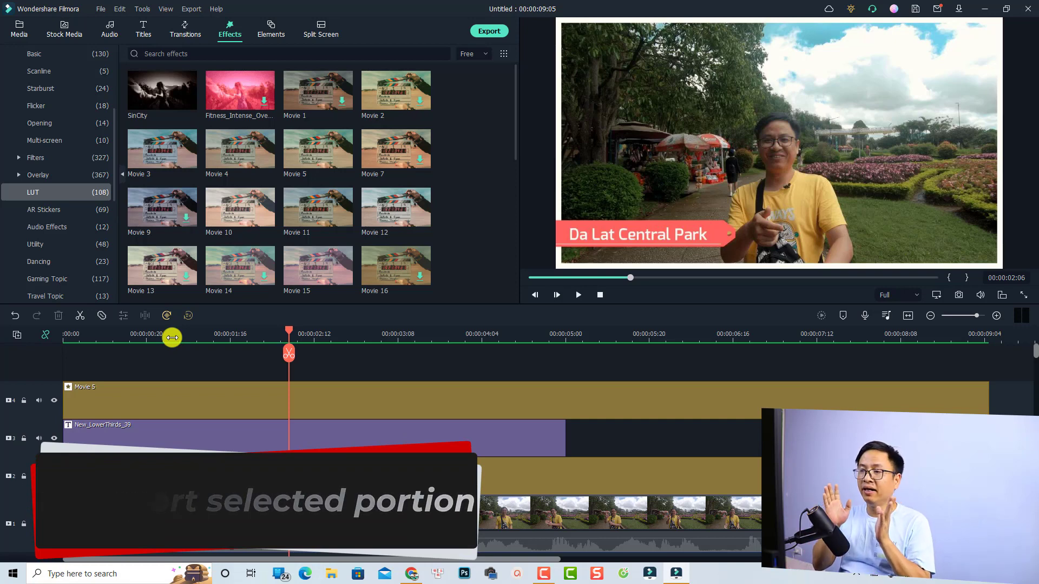
- Mark a portion of the timeline for export, from about 2 seconds to about 6 seconds
left_click(176, 338)
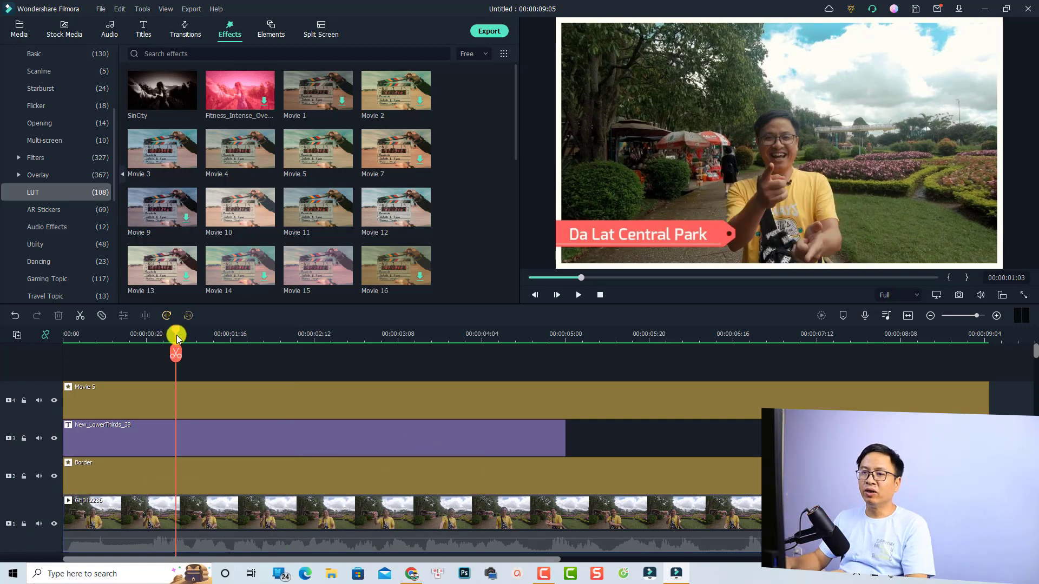
left_click_drag(178, 350, 249, 369)
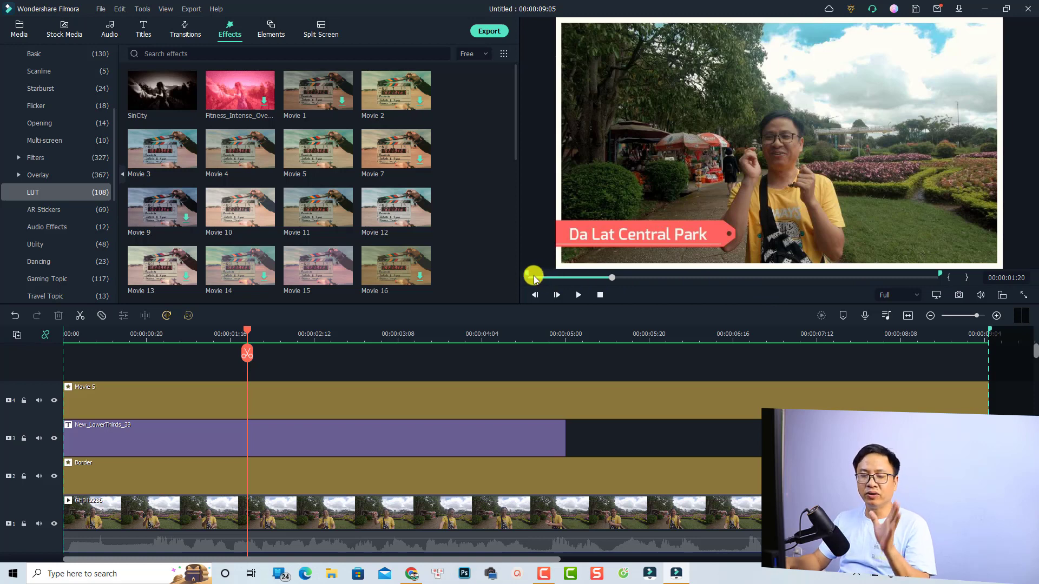
left_click_drag(526, 277, 623, 276)
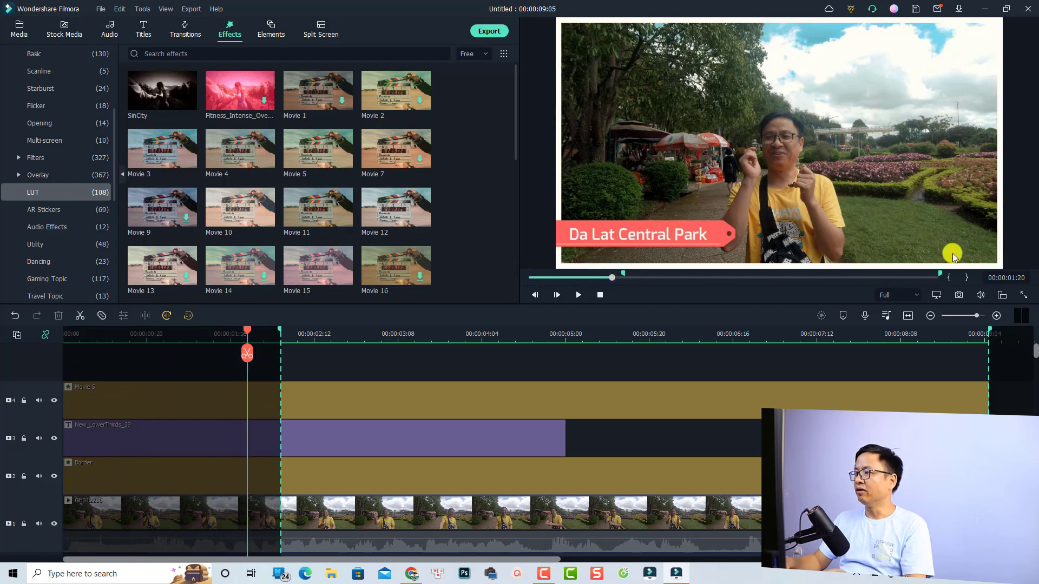
left_click_drag(939, 272, 801, 273)
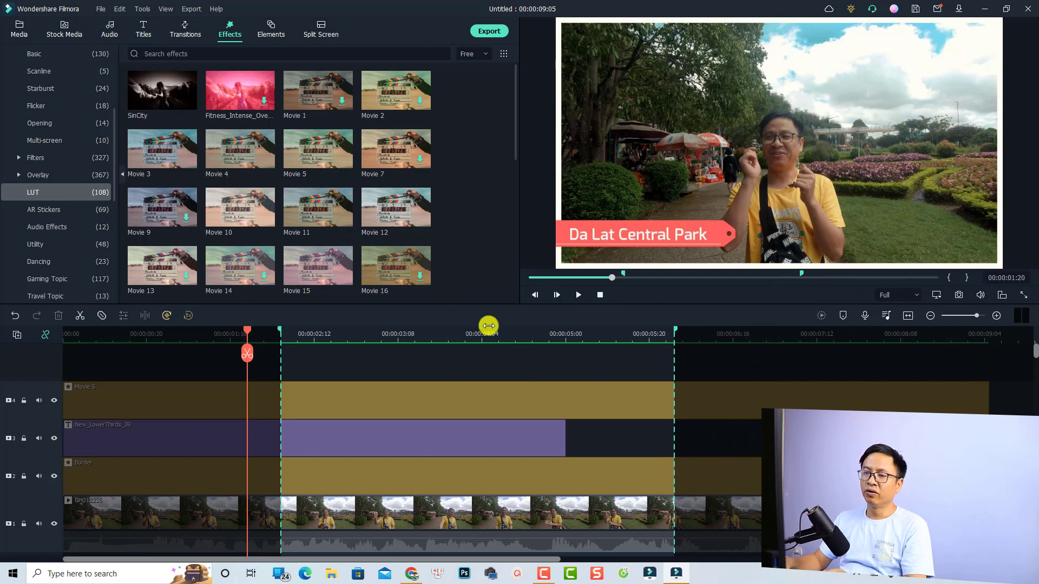
- Export the marked timeline range as an MP4 named "tt" using YouTube preset 2
key("space")
key("space")
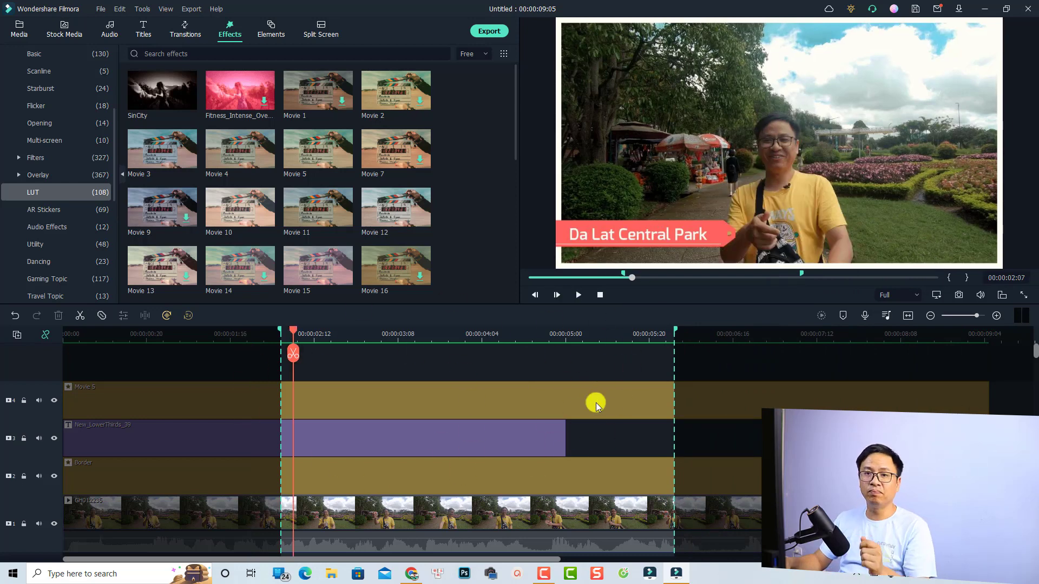
left_click(489, 31)
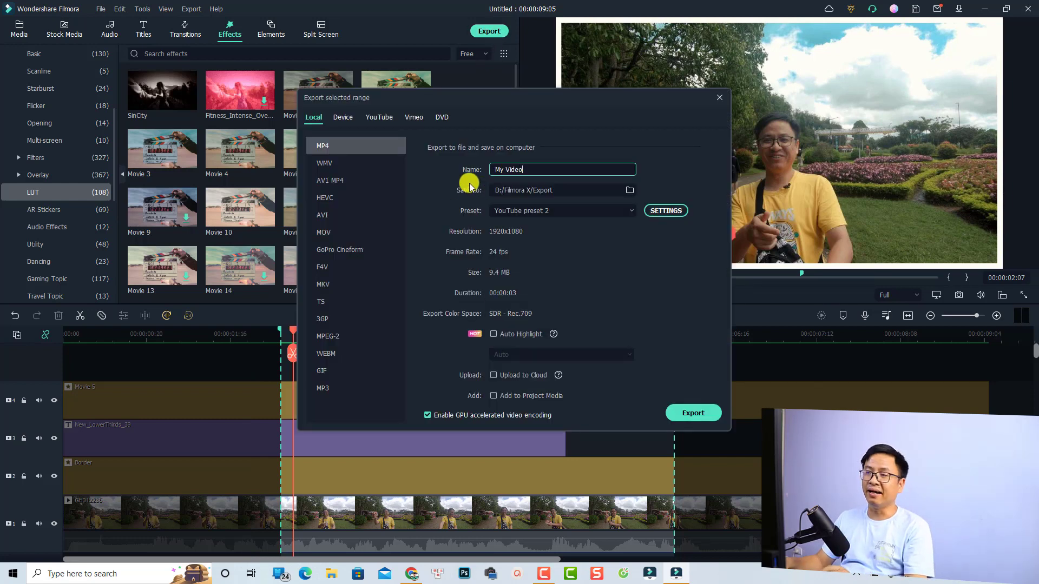
left_click_drag(535, 169, 482, 170)
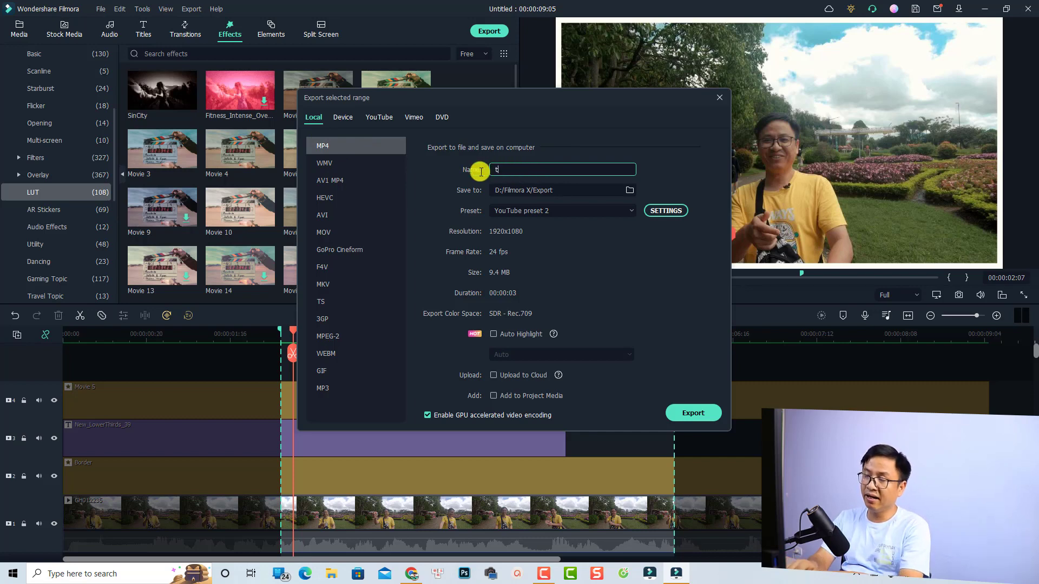
left_click(666, 211)
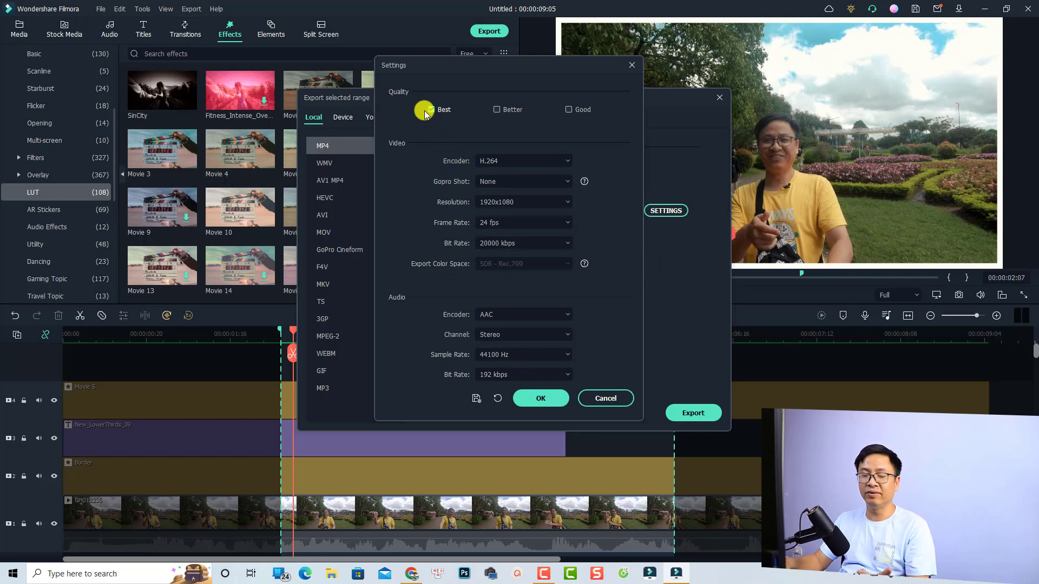
left_click(539, 397)
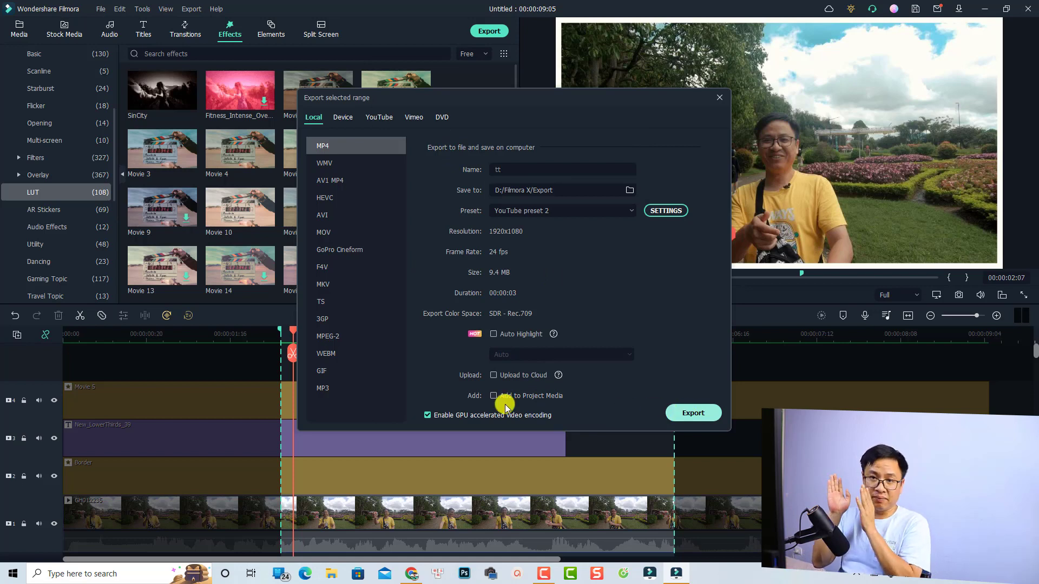
key("Return")
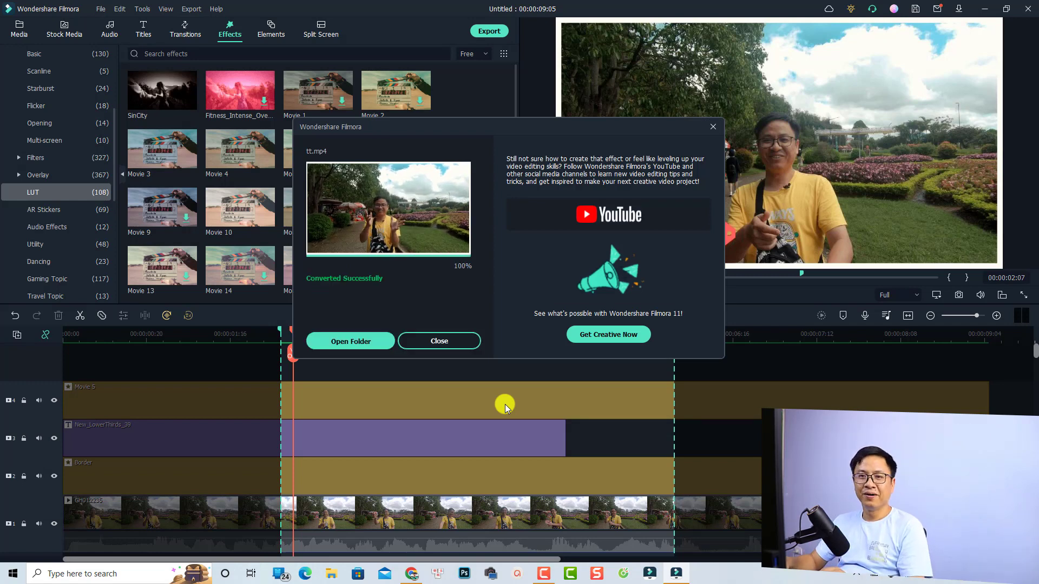
- Open the export folder, play the exported tt.mp4, and close the player and folder
left_click(361, 342)
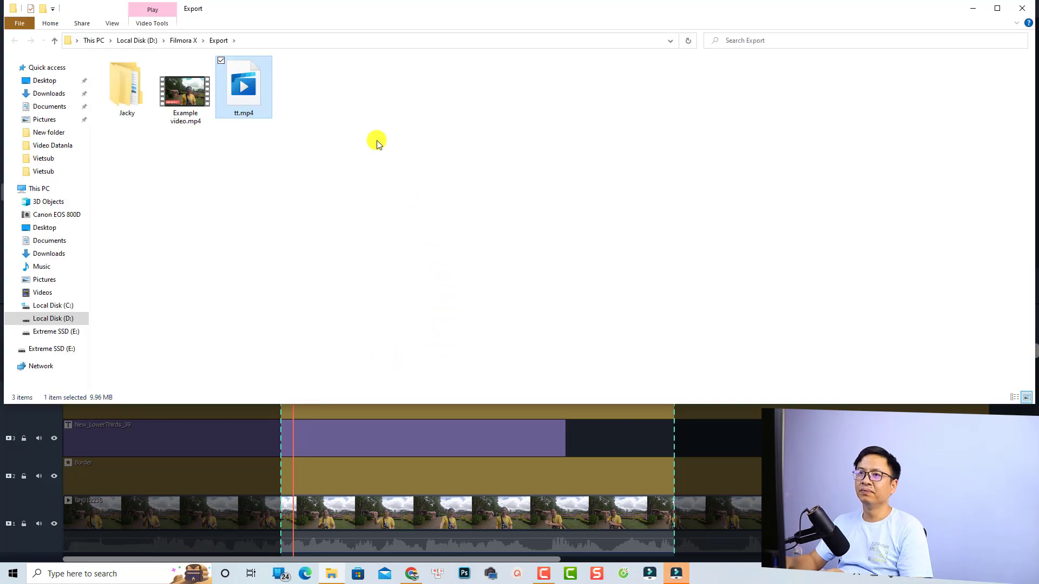
double_click(254, 100)
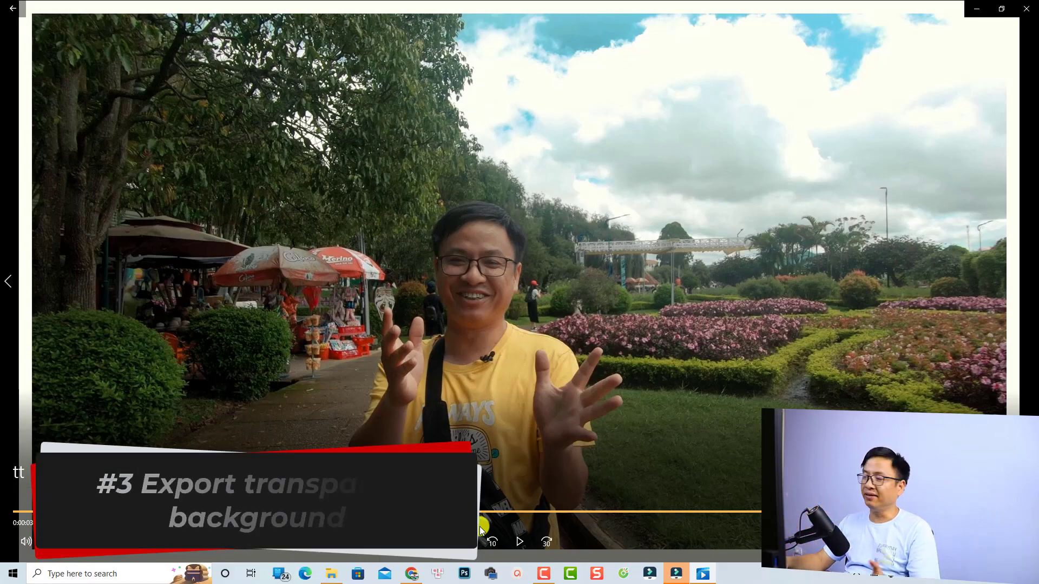
left_click(1026, 9)
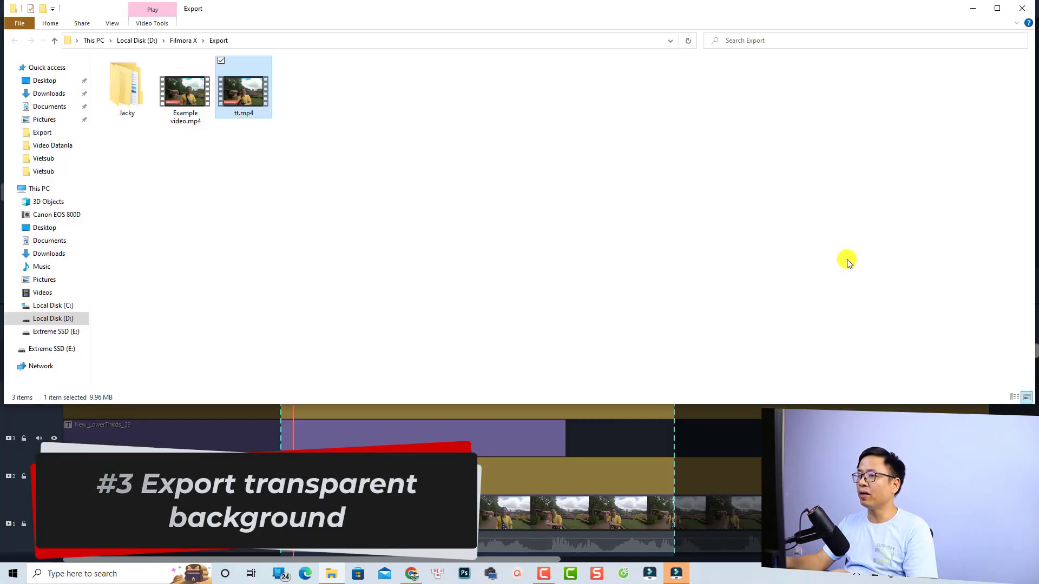
left_click(1022, 8)
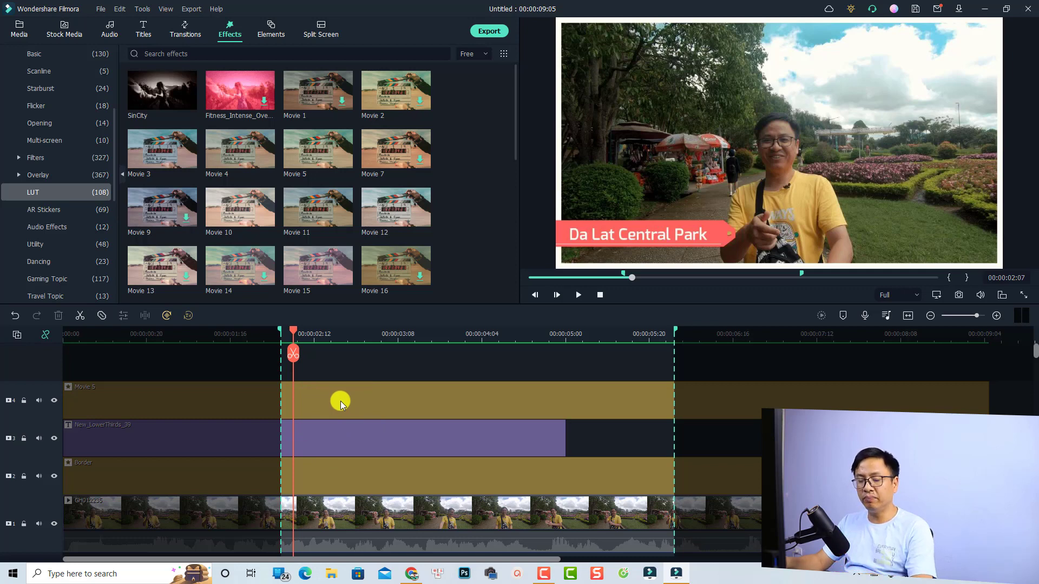
- Clear the marked export range from the timeline
key("shift+x")
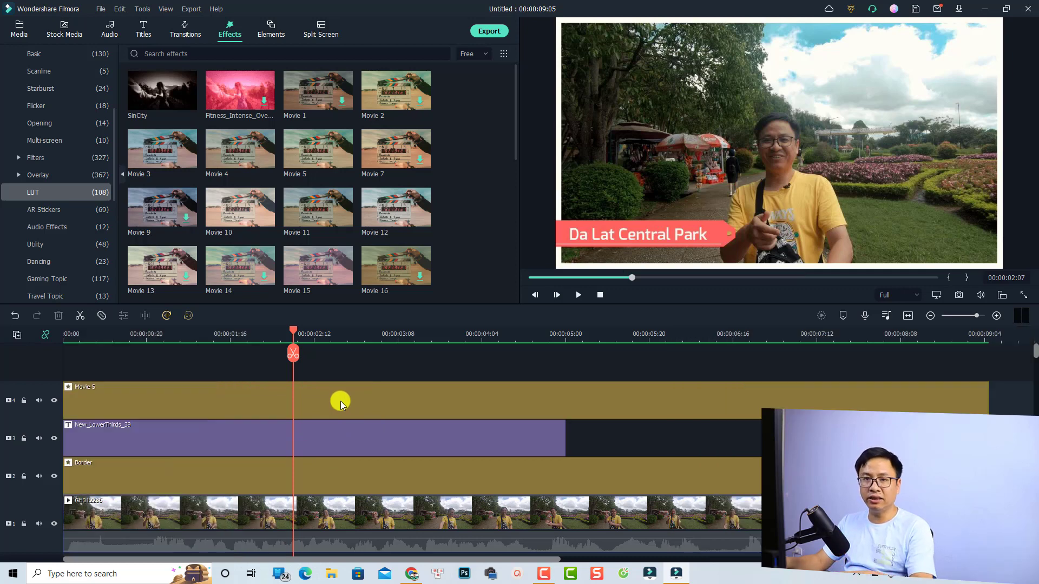
right_click(600, 433)
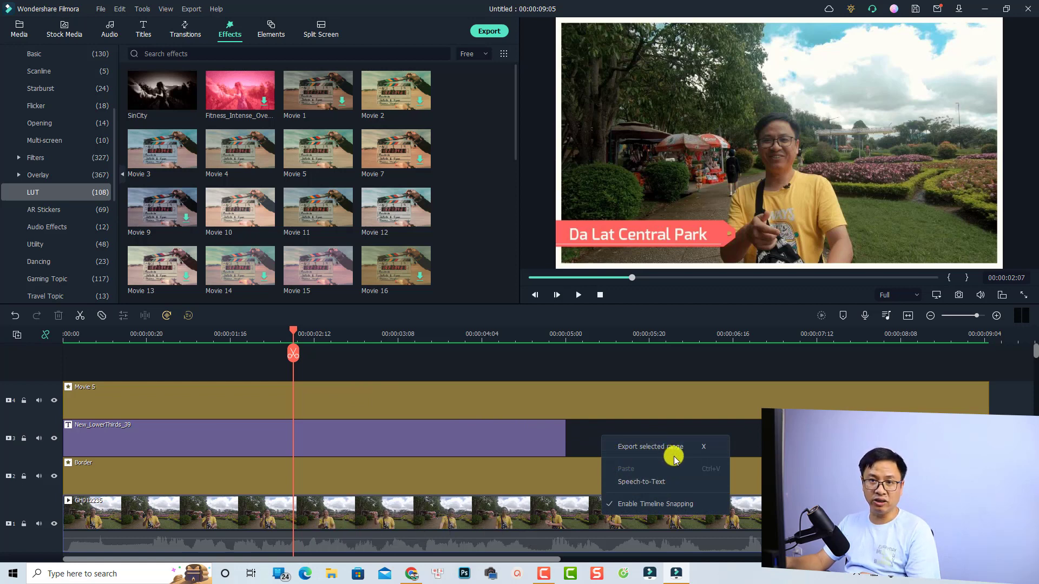
key("Escape")
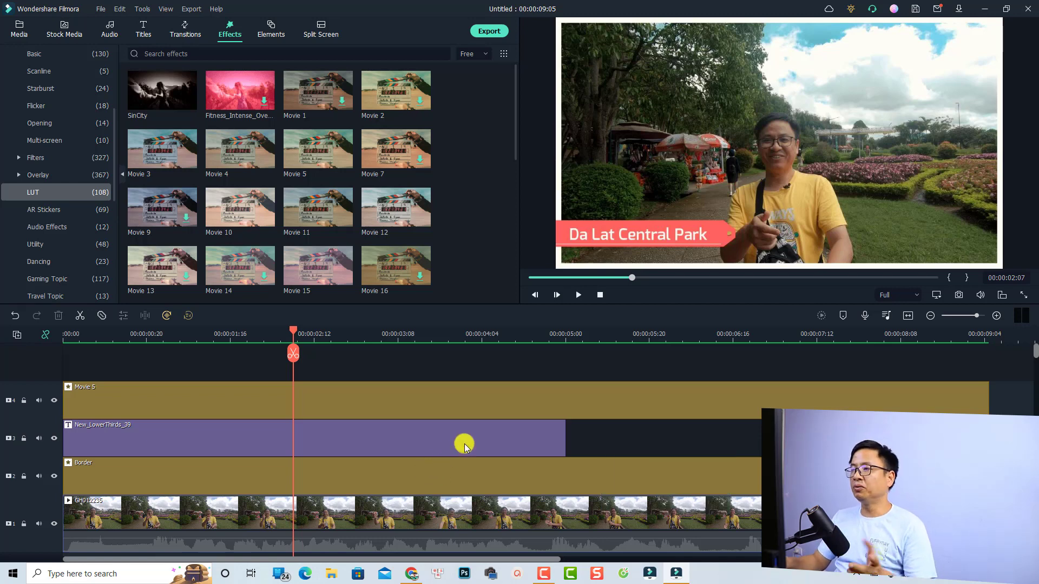
- Hide video track 1 with the GH012235 clip and preview the remaining title from the start of the timeline
left_click(54, 525)
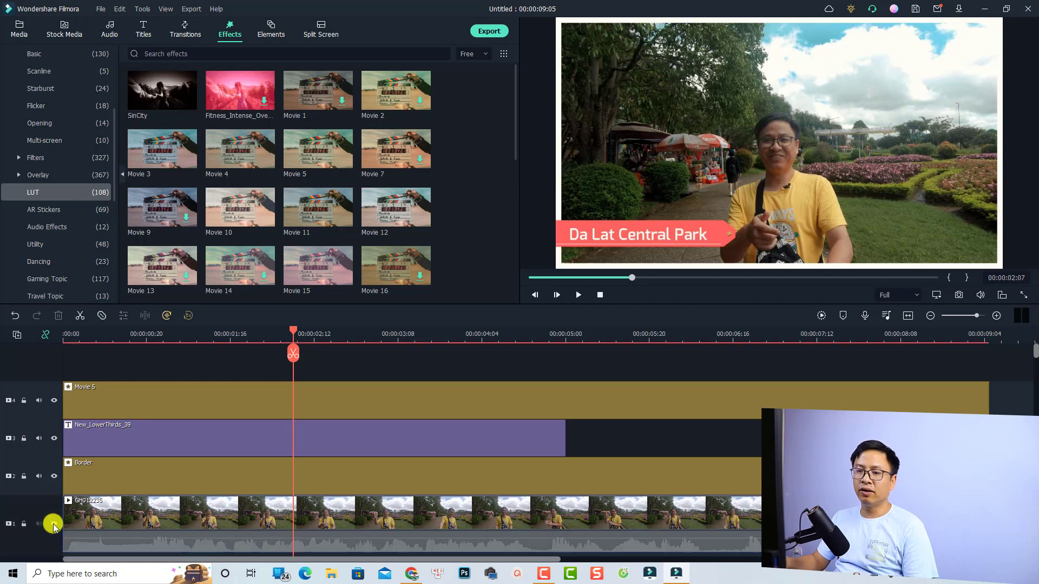
left_click(65, 341)
key("space")
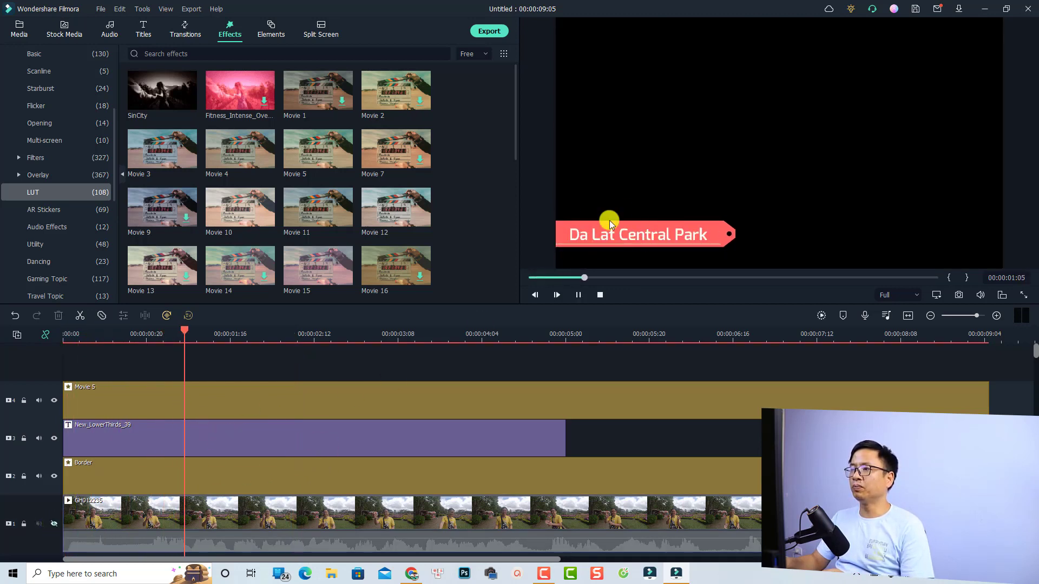
key("space")
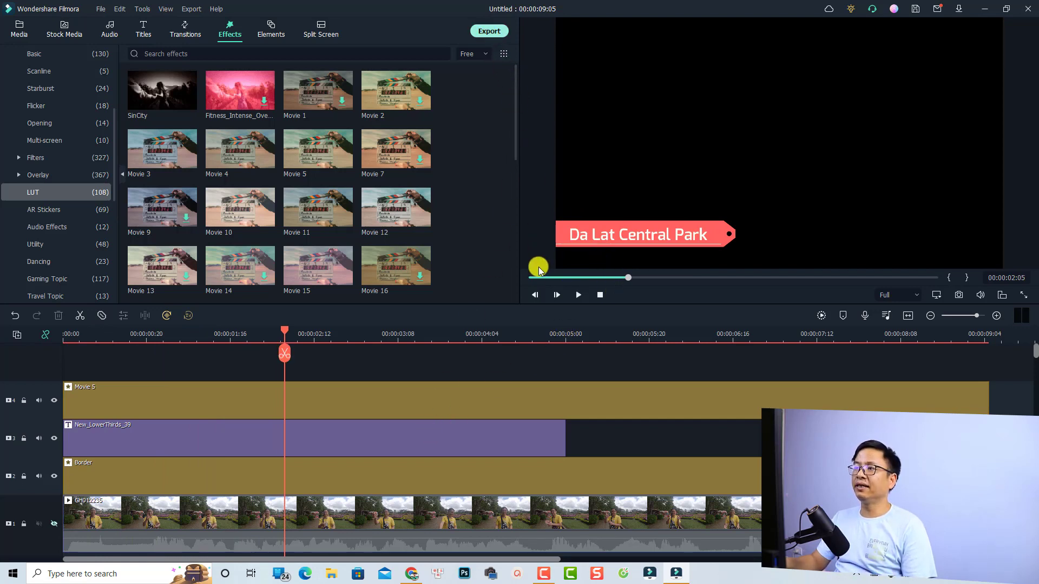
- Set up a local export in GoPro Cineform format with the file name "transparent"
left_click(501, 37)
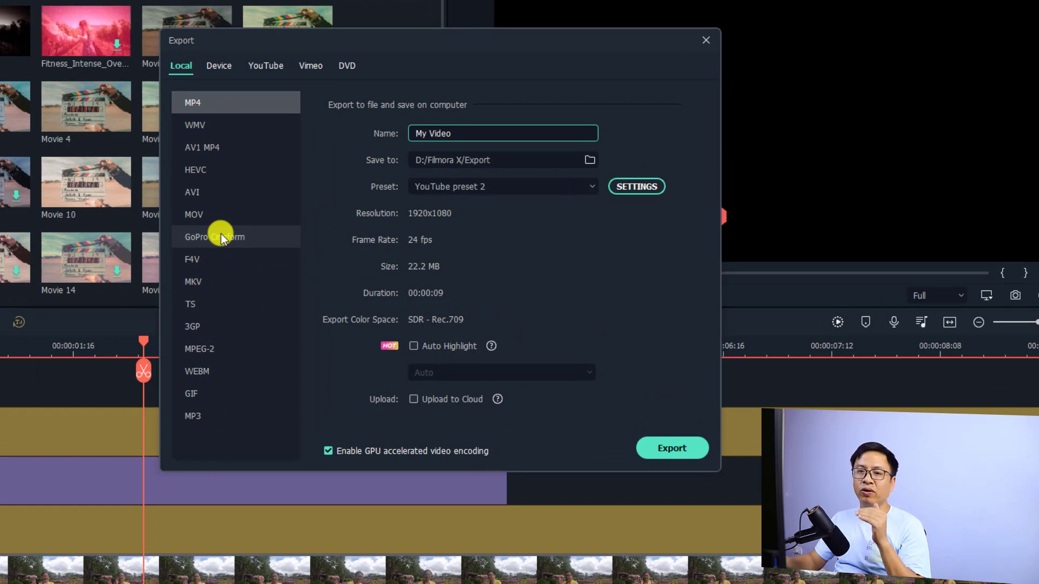
left_click(203, 237)
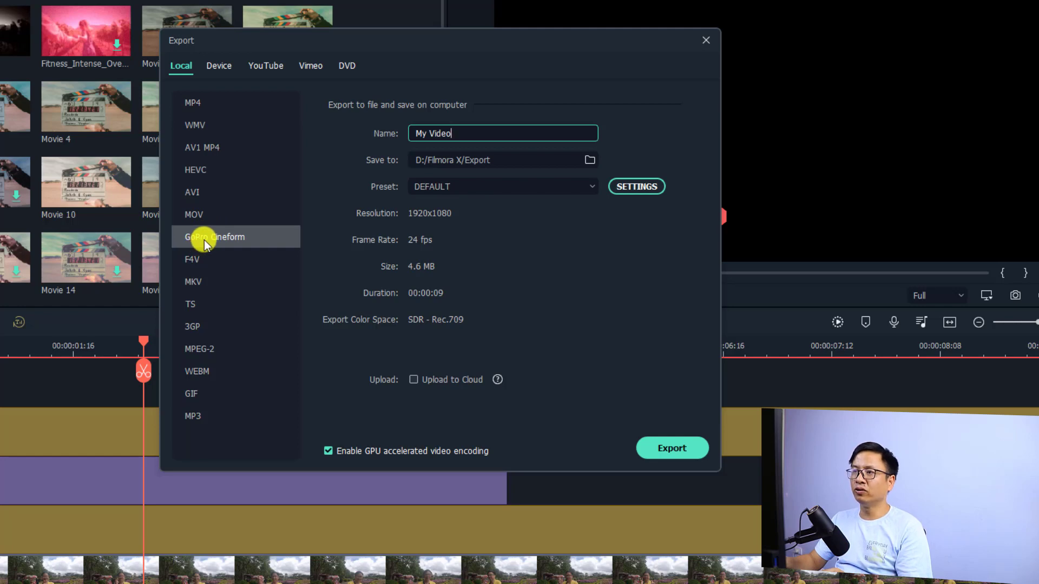
left_click_drag(440, 132, 366, 132)
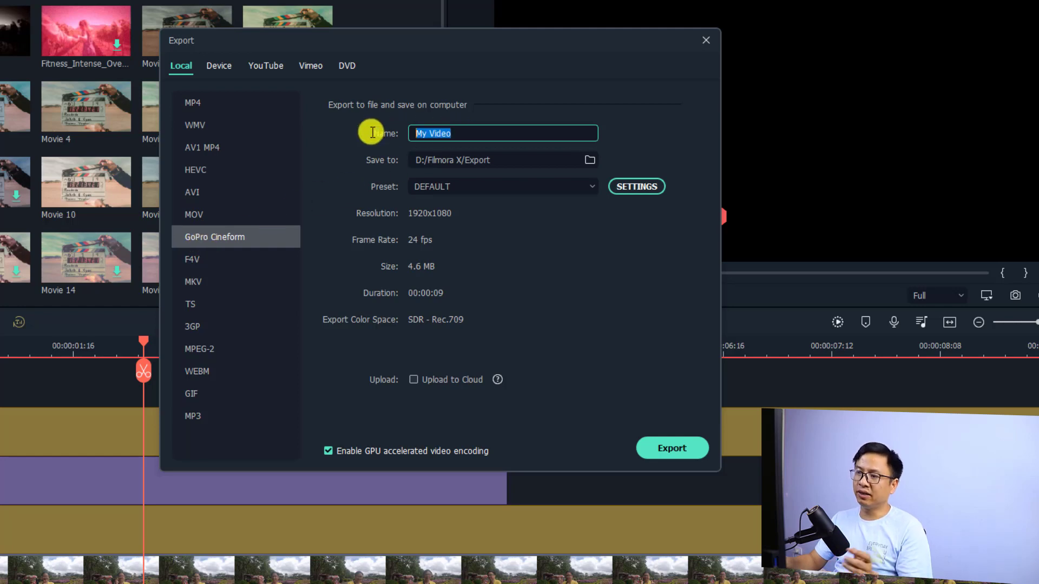
type("transparent")
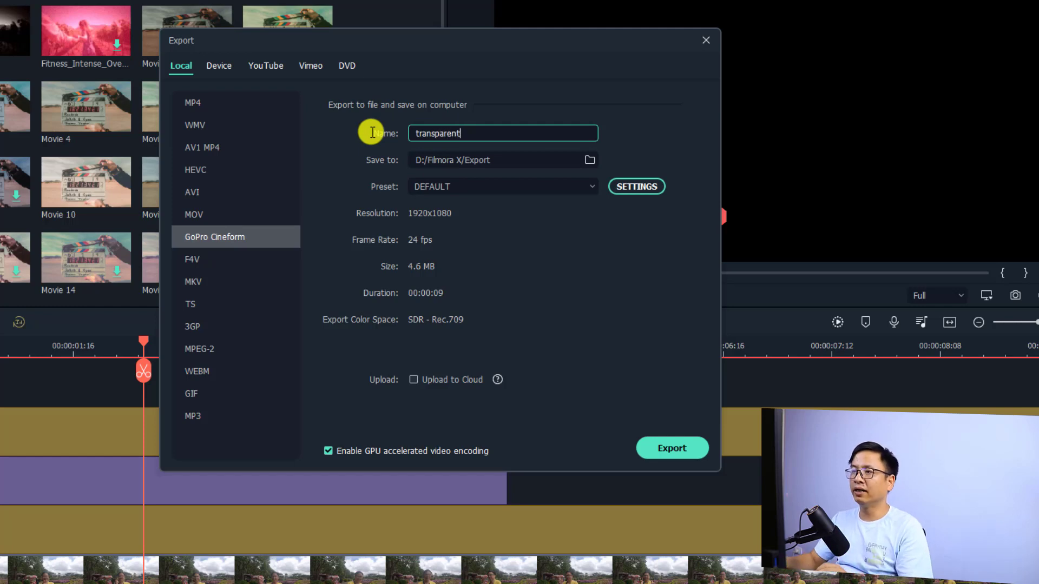
- Set the video encoder to CFHD(Alpha), export the title video, and open its folder
left_click(631, 185)
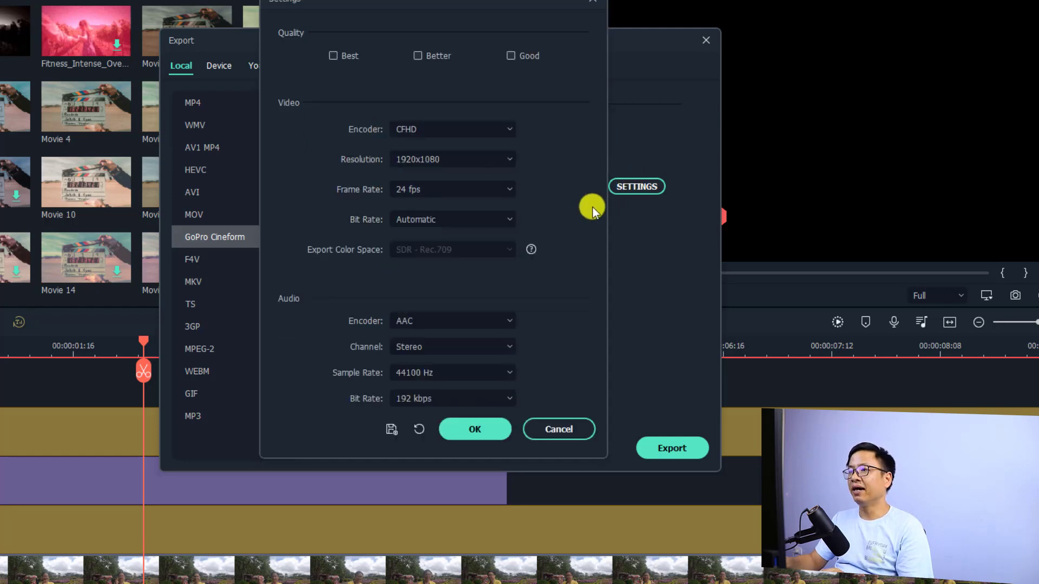
left_click(454, 130)
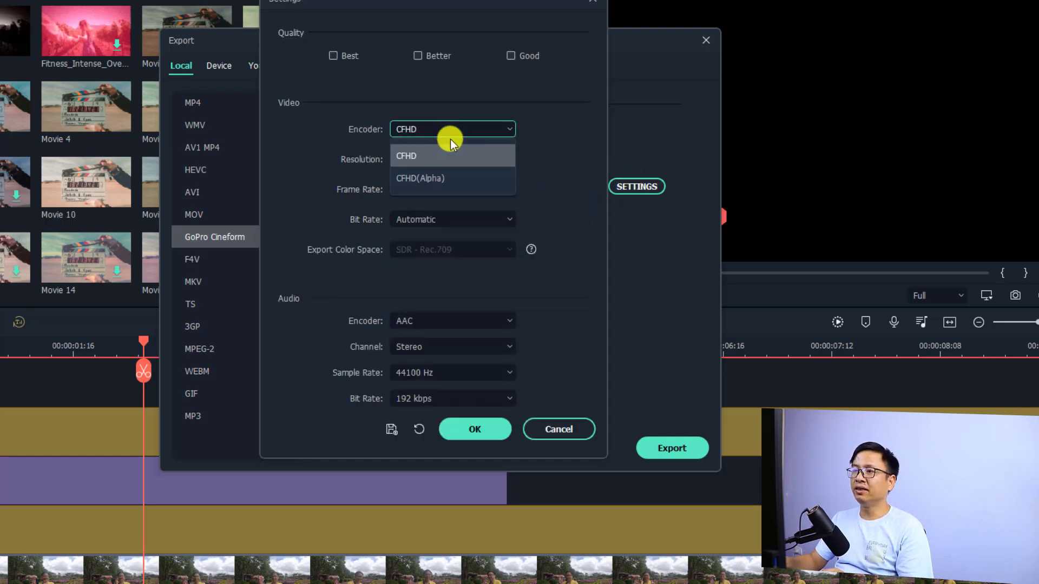
left_click(427, 179)
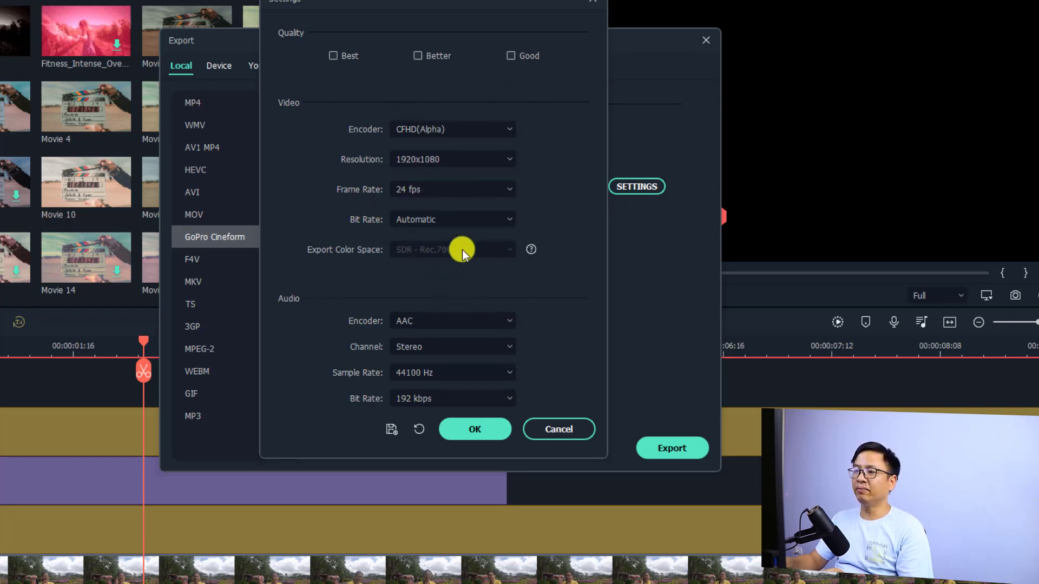
left_click(476, 429)
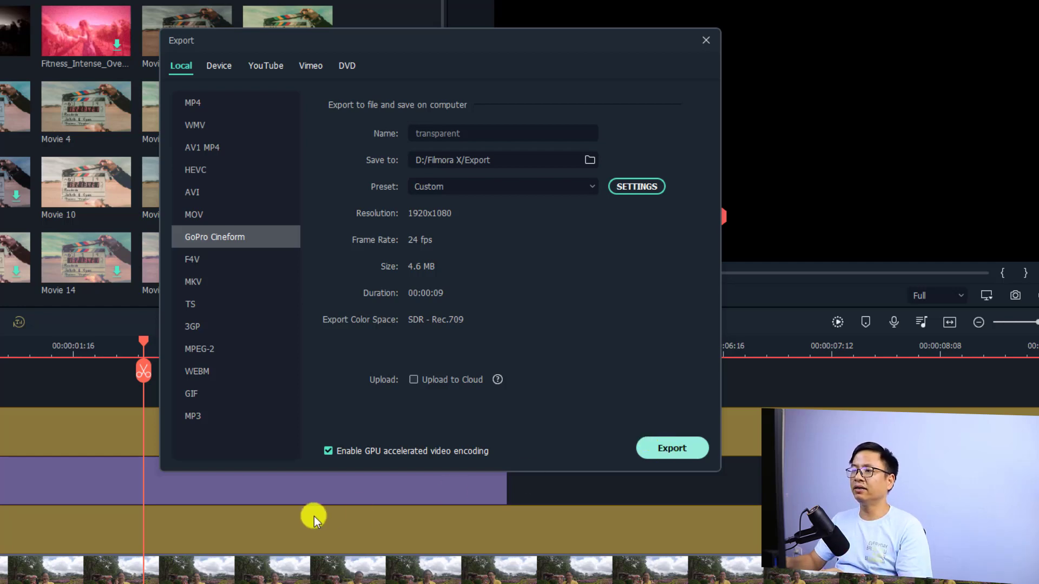
key("Return")
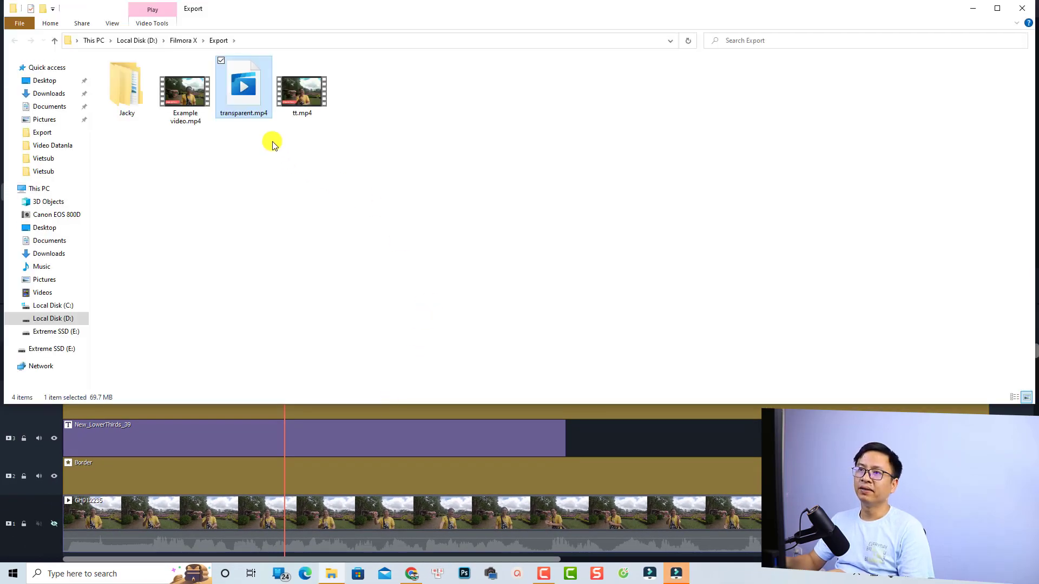
- Place transparent.mp4 on track 3 after the lower-third title and show video track 1 again
left_click_drag(249, 87, 595, 446)
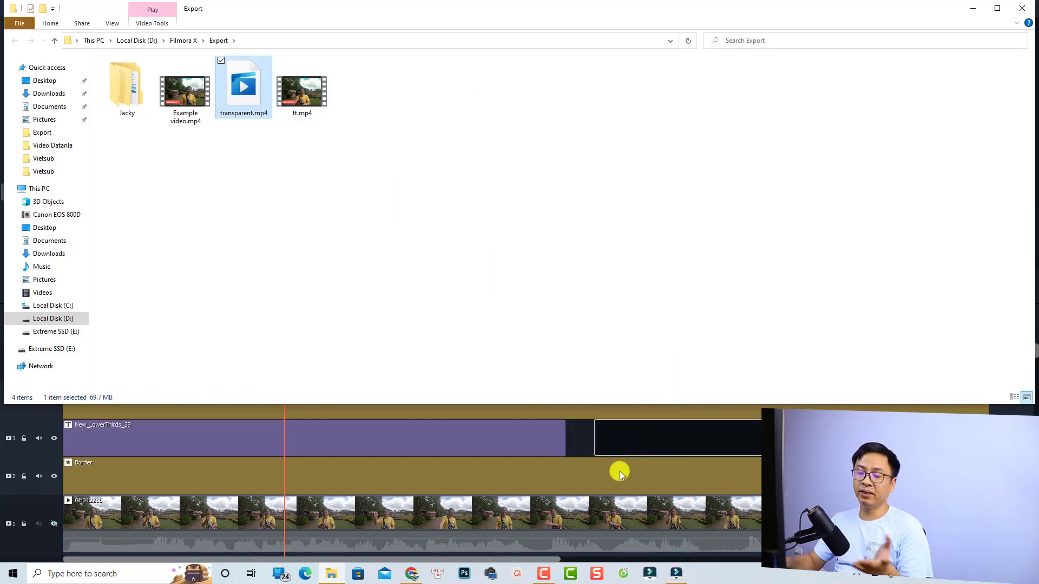
left_click(691, 417)
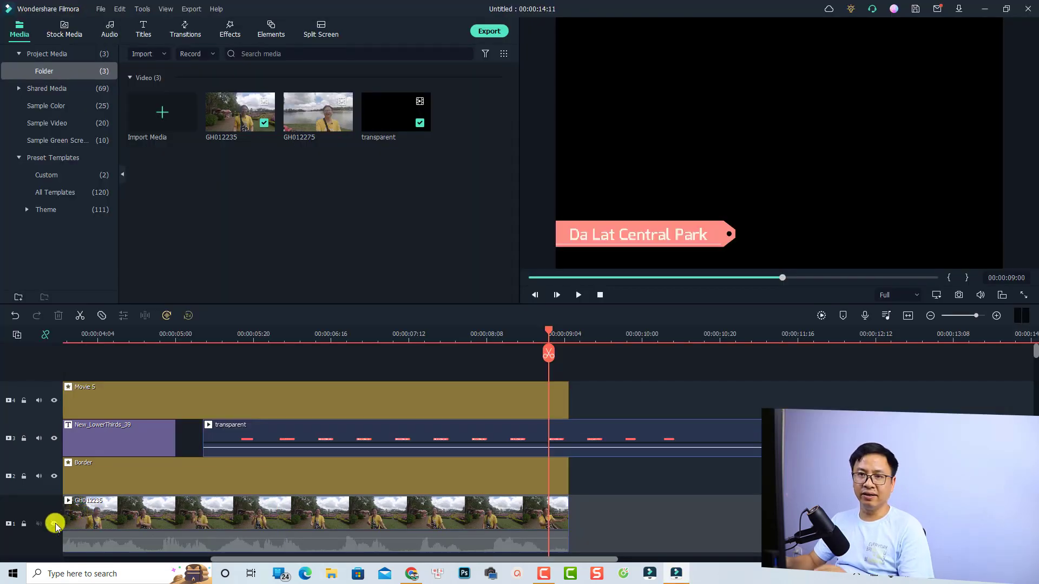
left_click(54, 524)
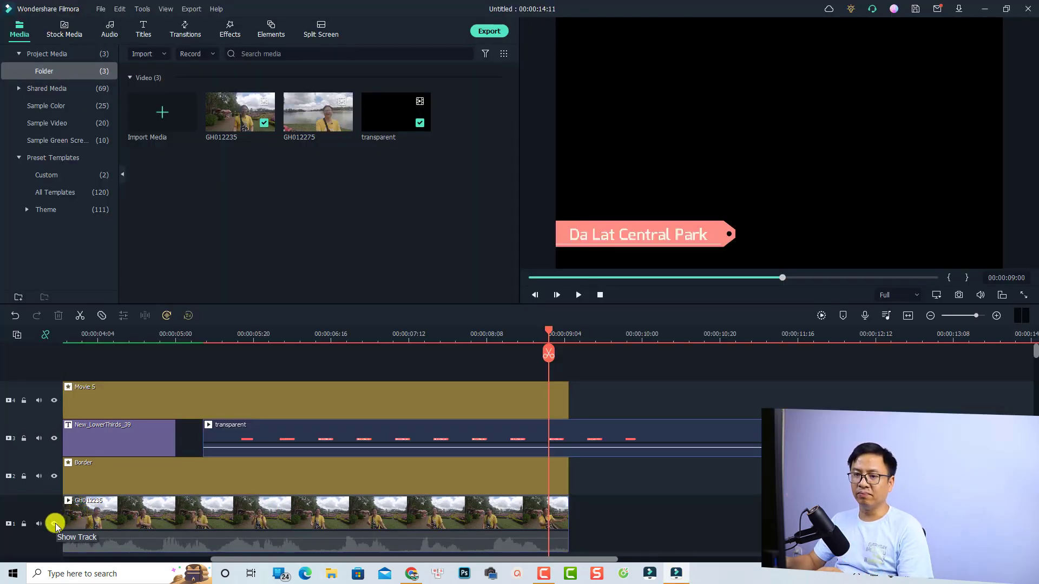
- Play the timeline around the transparent clip to check how it overlays the main video
left_click(313, 331)
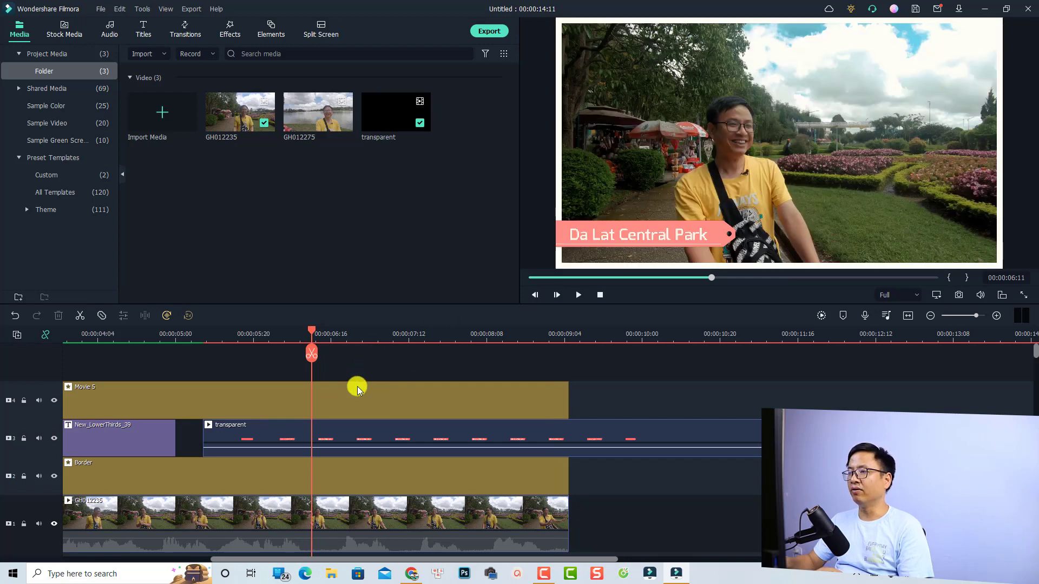
key("space")
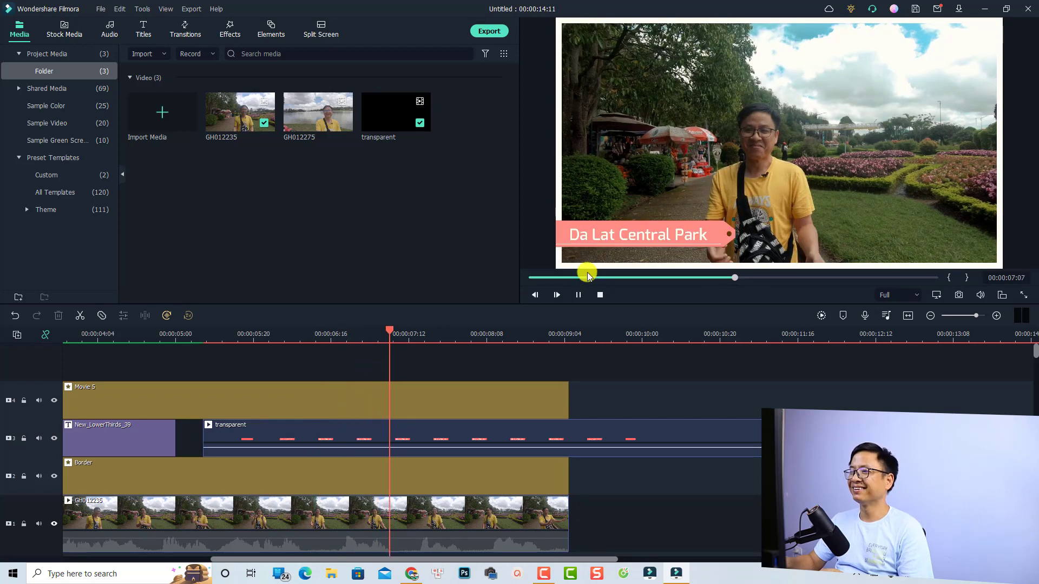
left_click(194, 332)
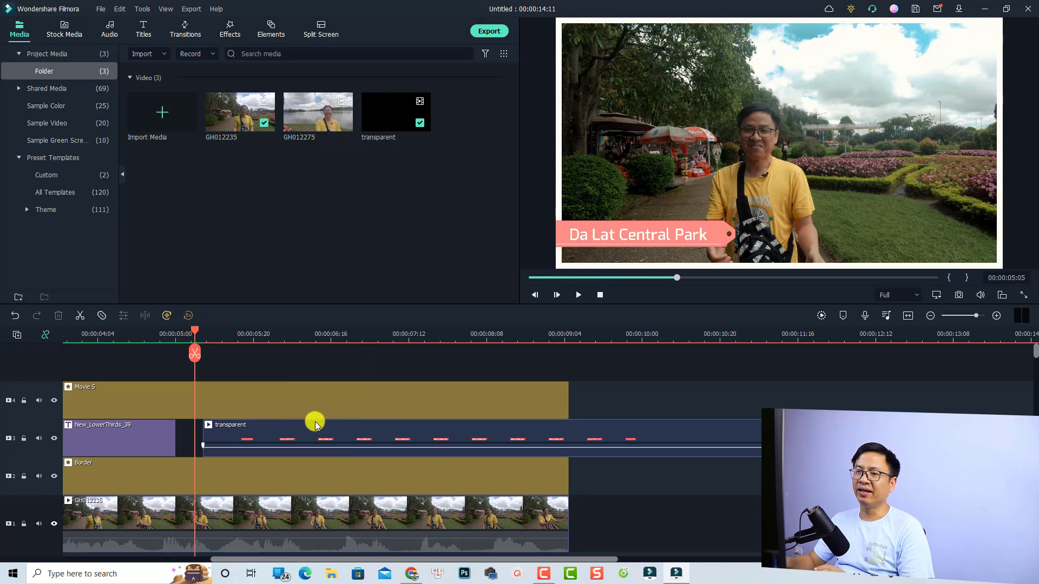
key("space")
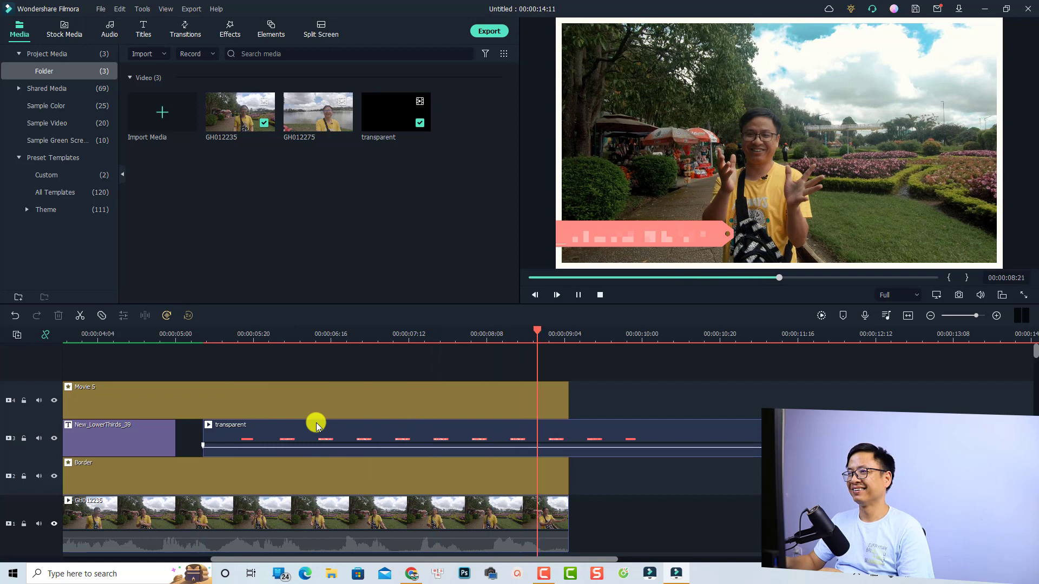
left_click(329, 437)
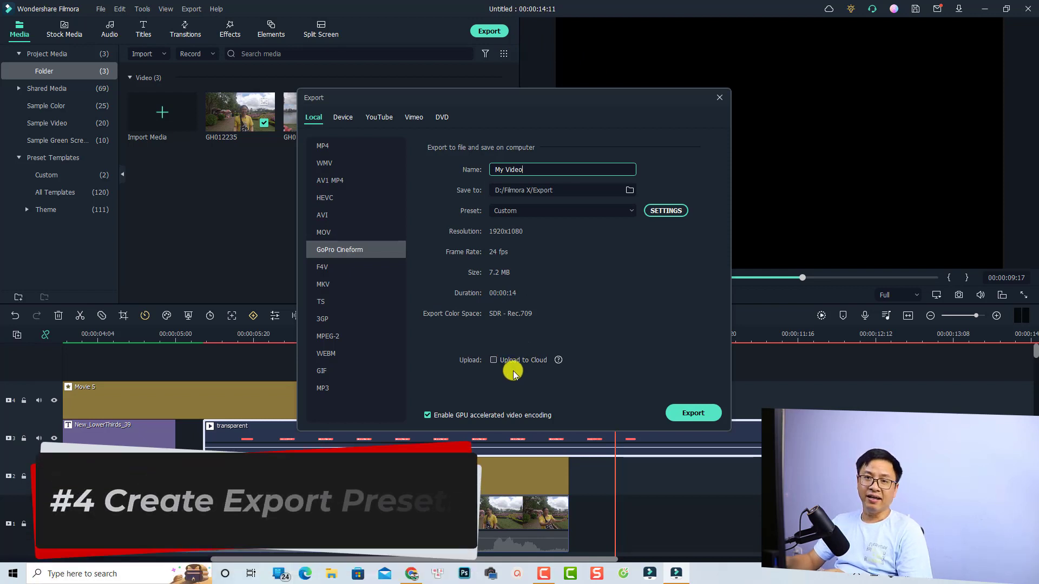
- Save the Best-quality MP4 export settings as a preset named "facebook" and open the preset list
left_click(325, 147)
left_click(652, 211)
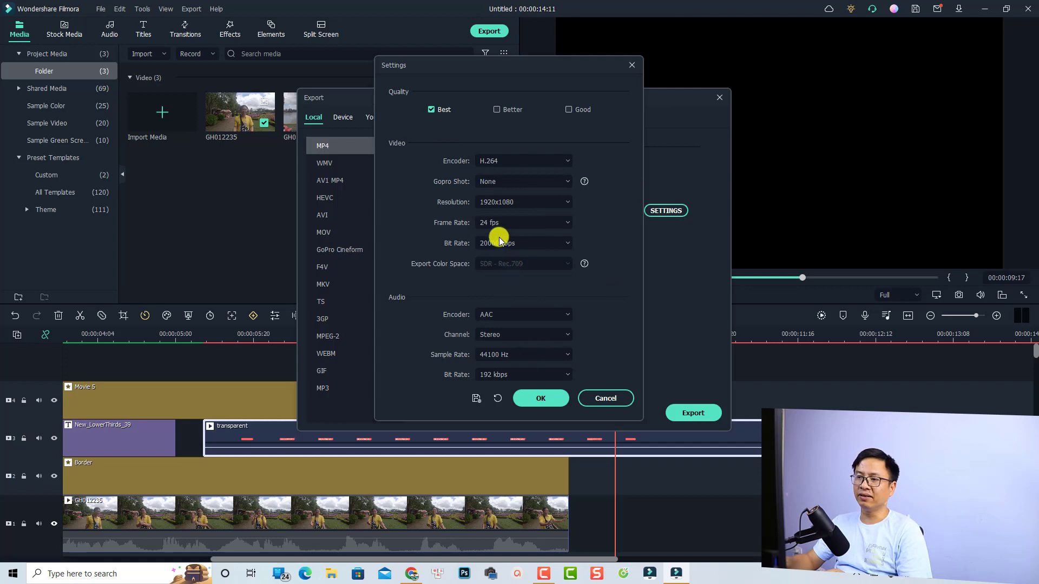
left_click(475, 400)
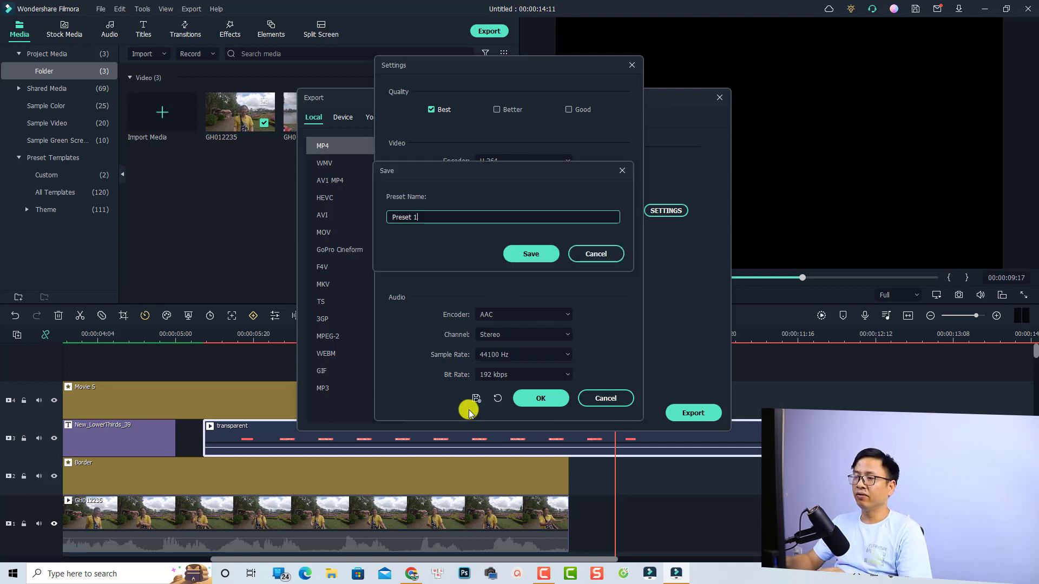
left_click_drag(436, 217, 345, 220)
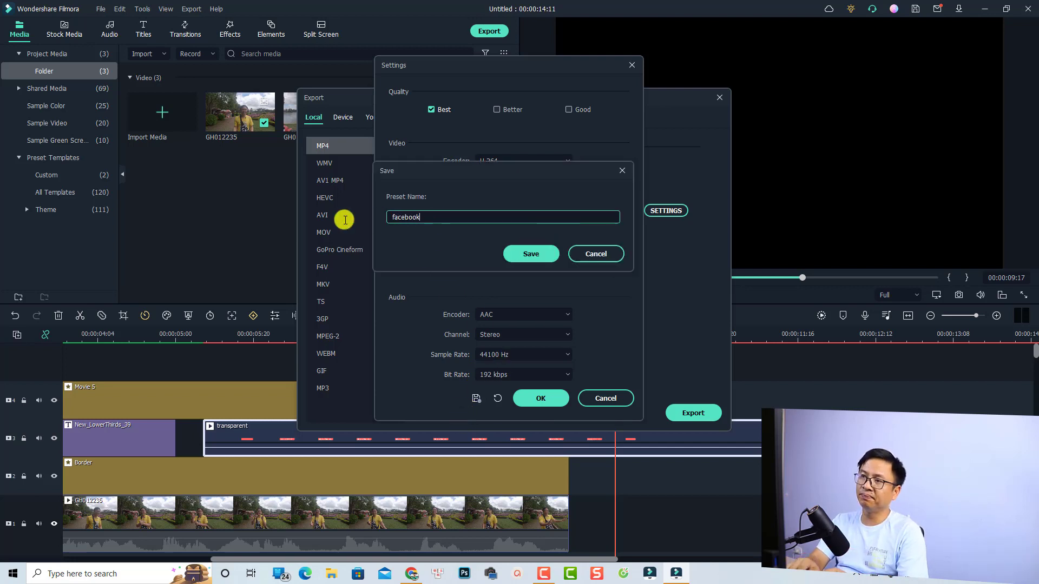
left_click(520, 254)
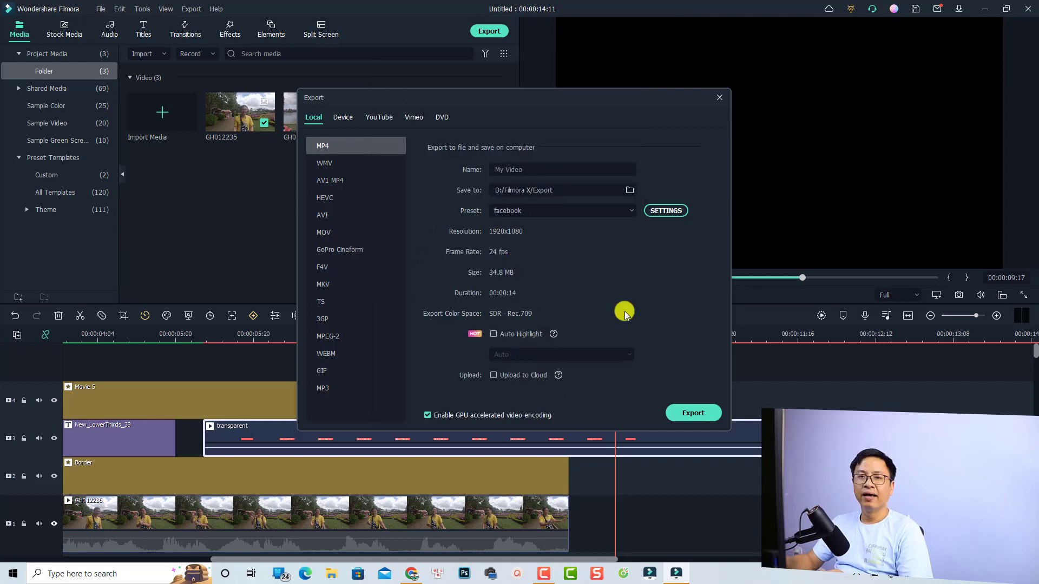
left_click(628, 212)
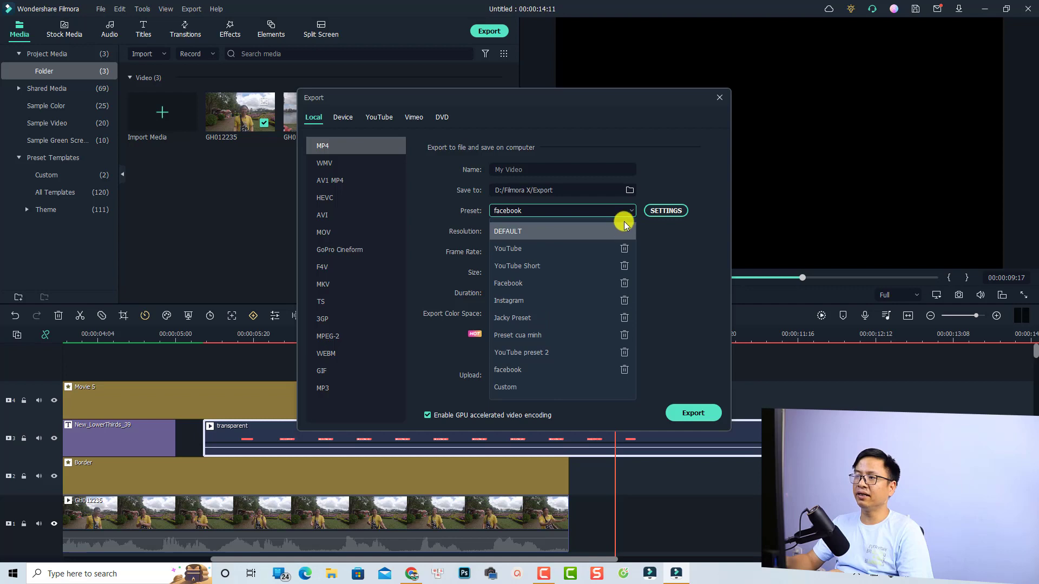